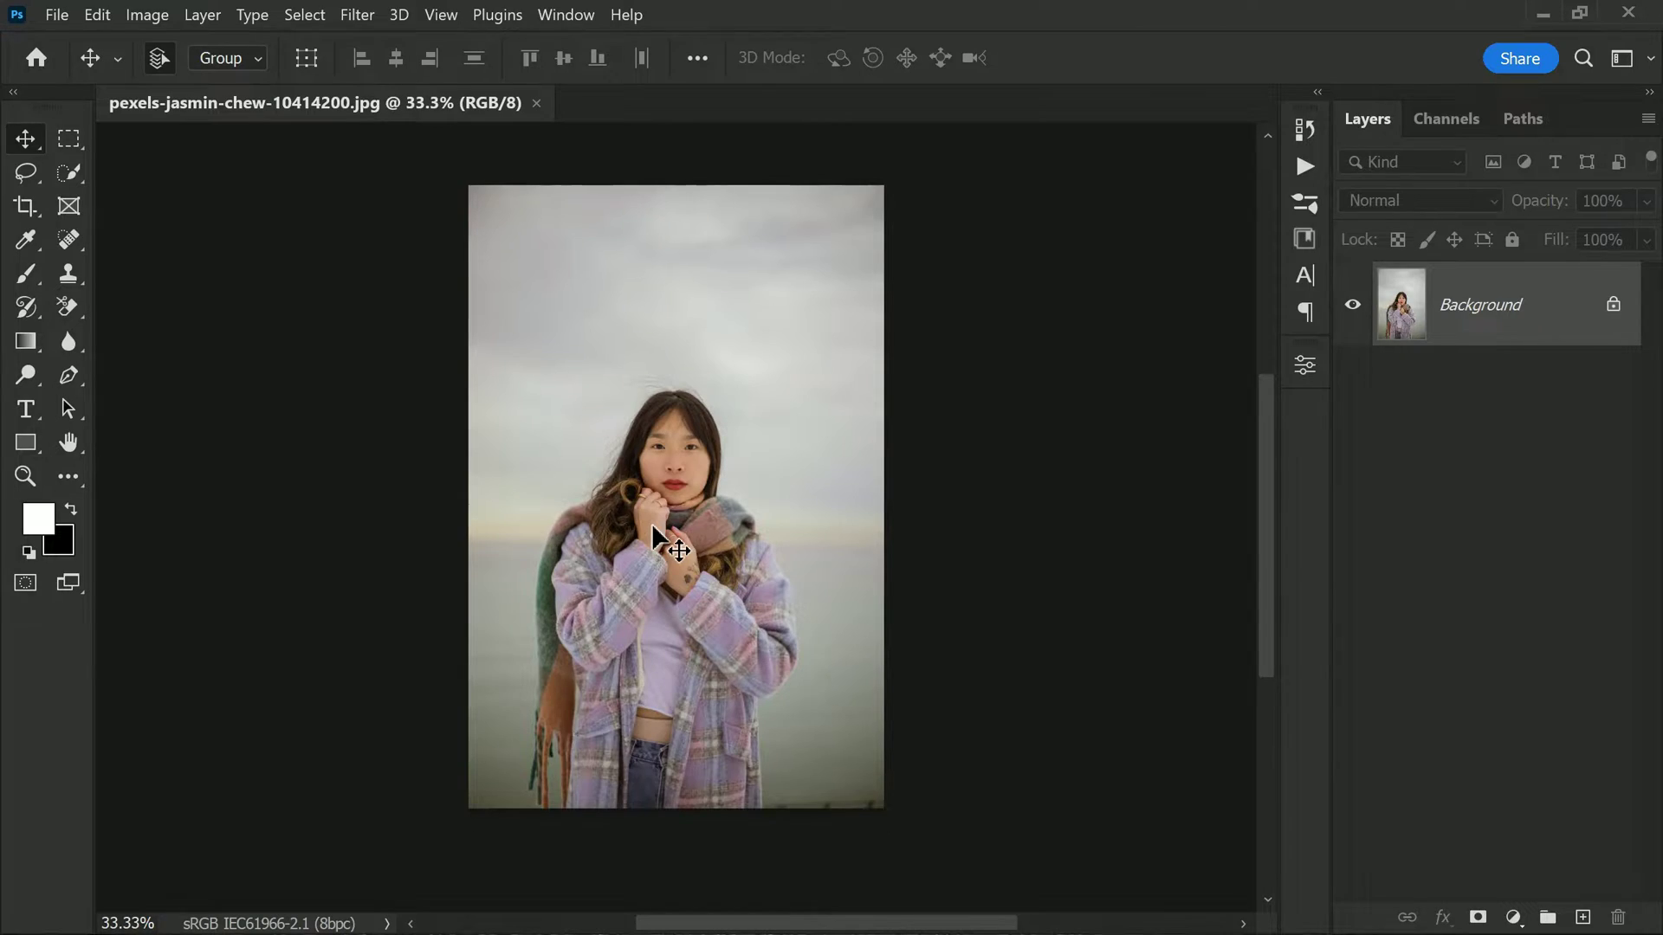
- Switch the portrait's image mode from RGB to Lab Color
click(147, 15)
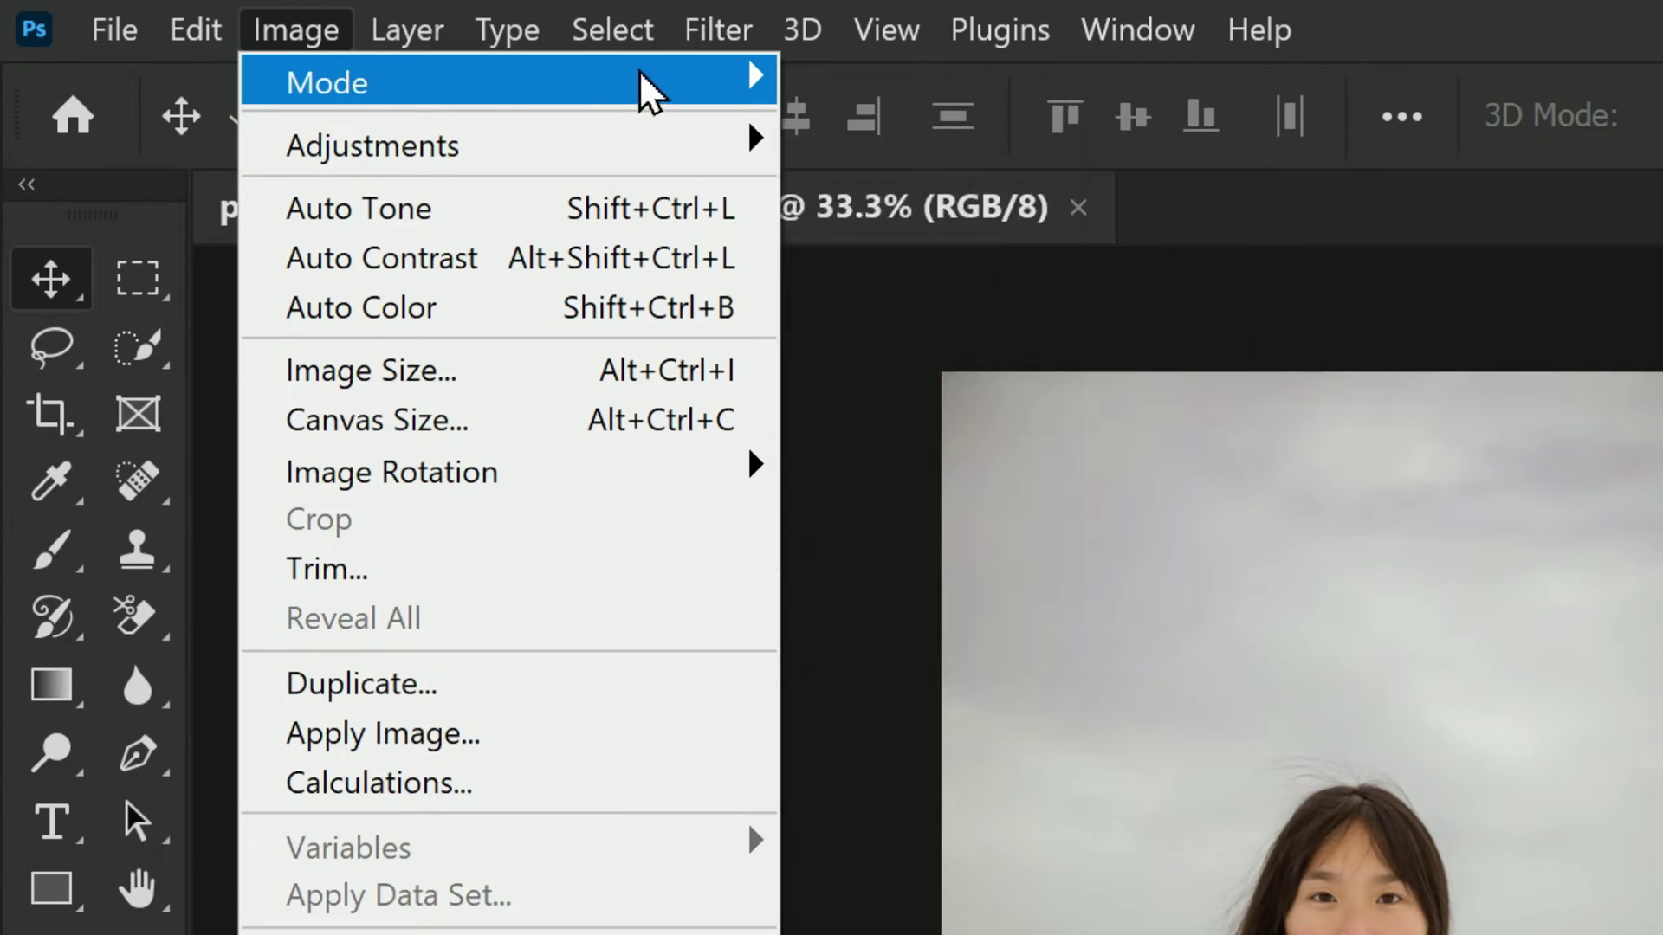
mouse_move(639, 86)
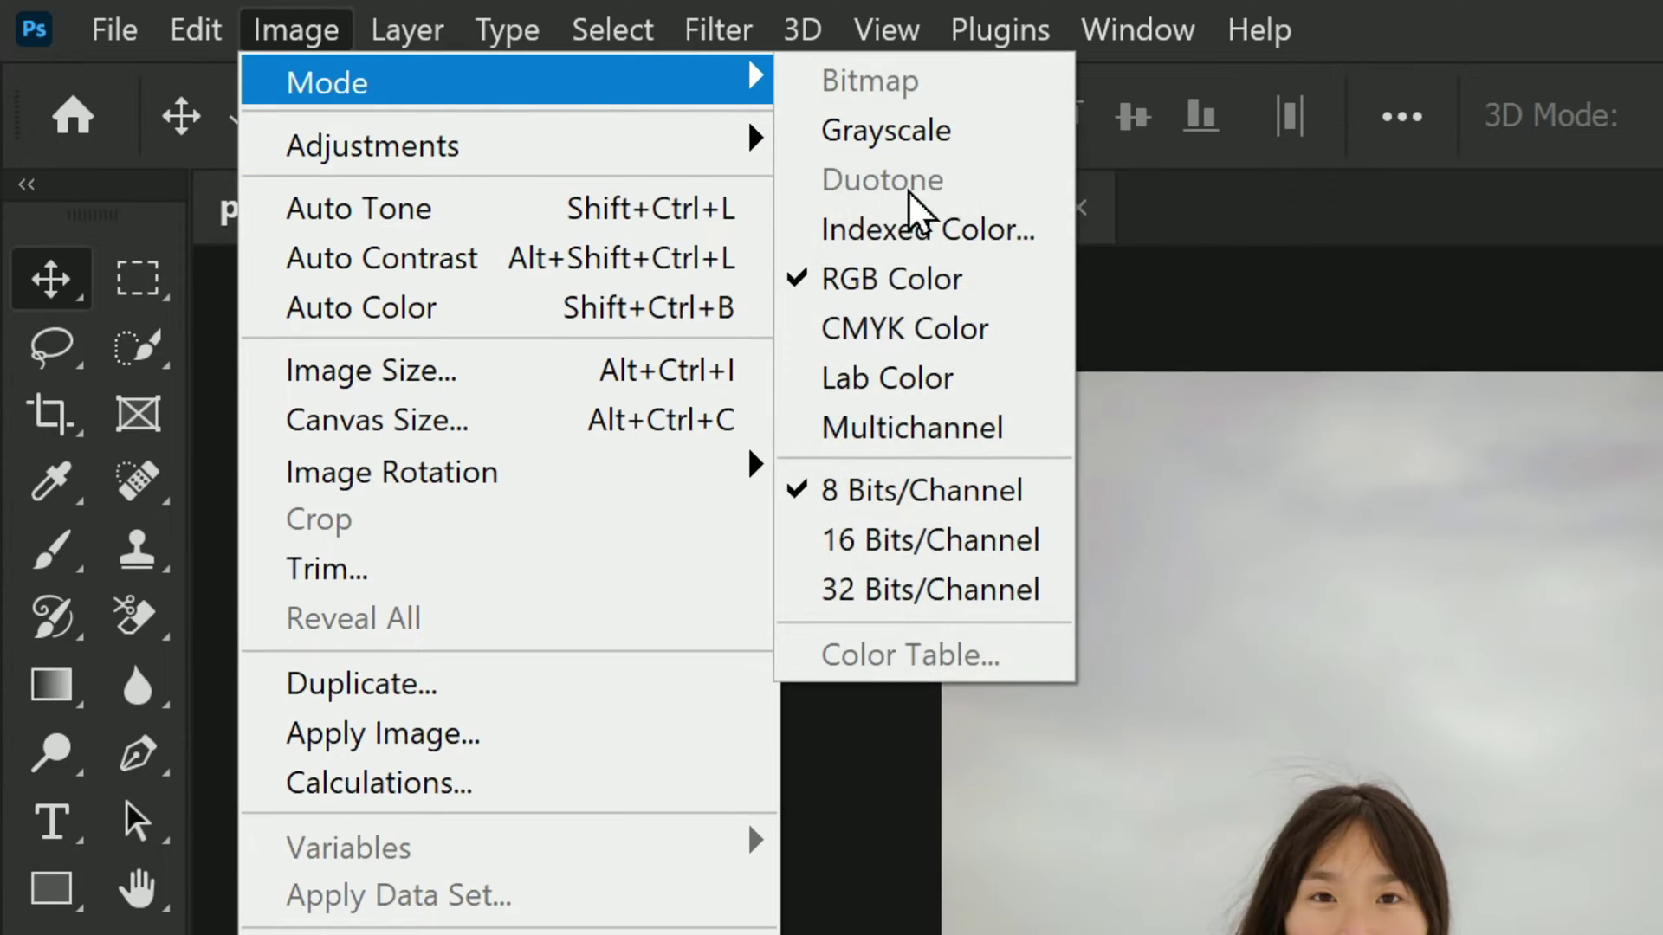
click(1015, 378)
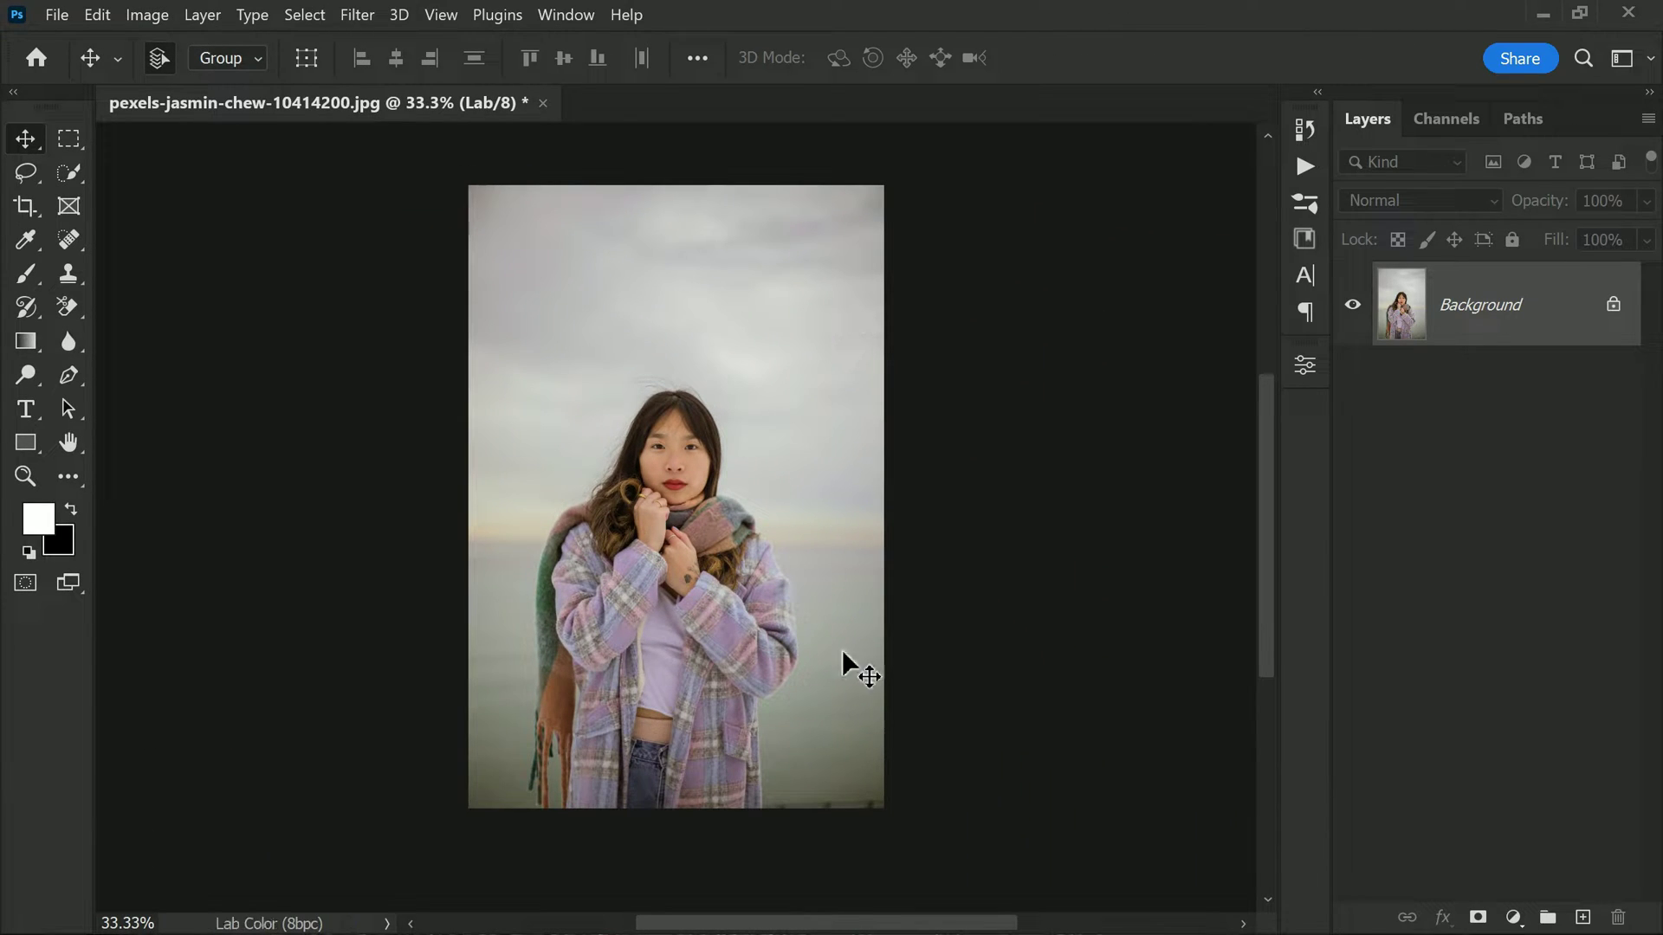
click(1515, 916)
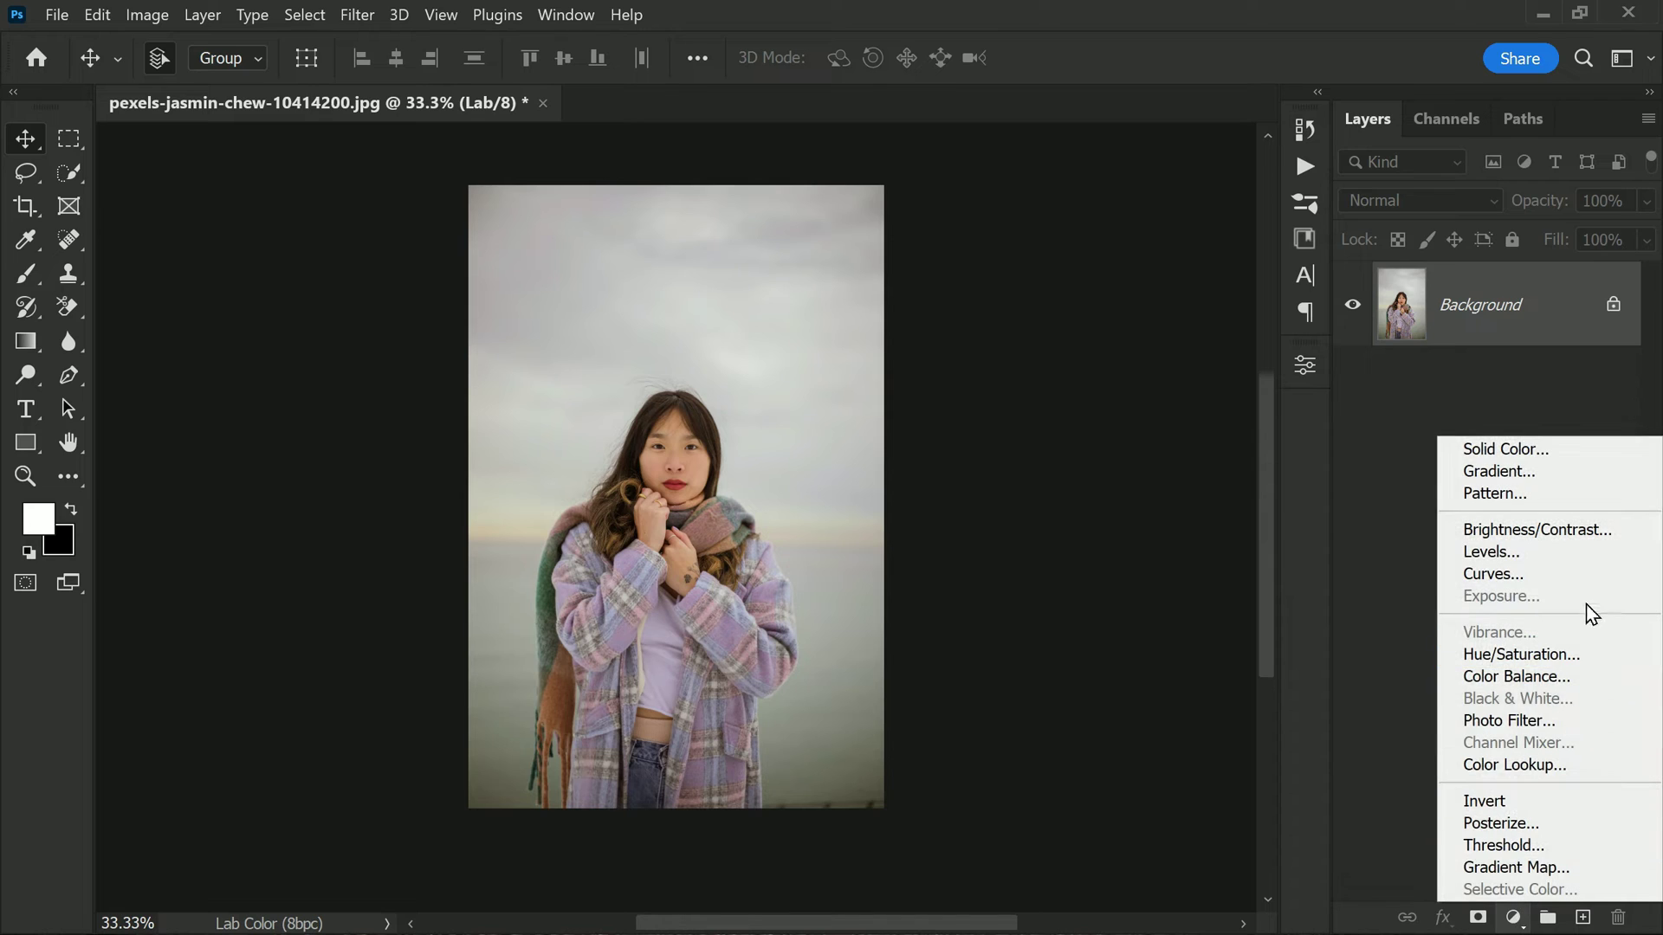
- Add a Curves 1 adjustment layer and pull its Lightness curve down to darken
click(1588, 575)
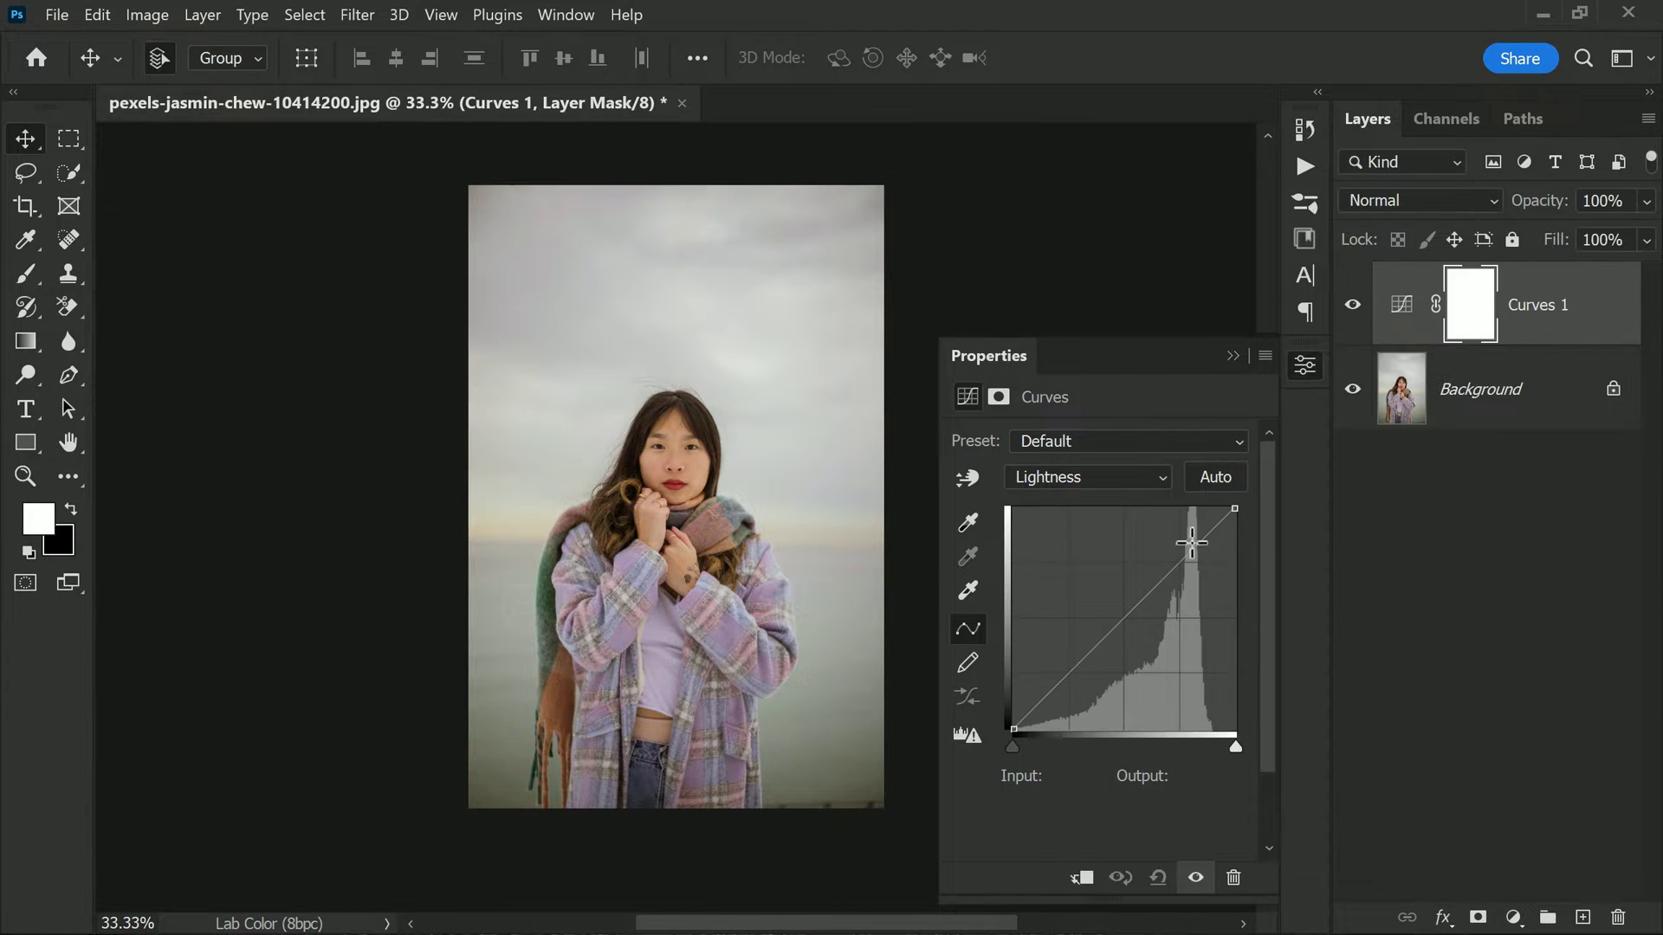
click(1097, 477)
drag(1125, 619, 1157, 650)
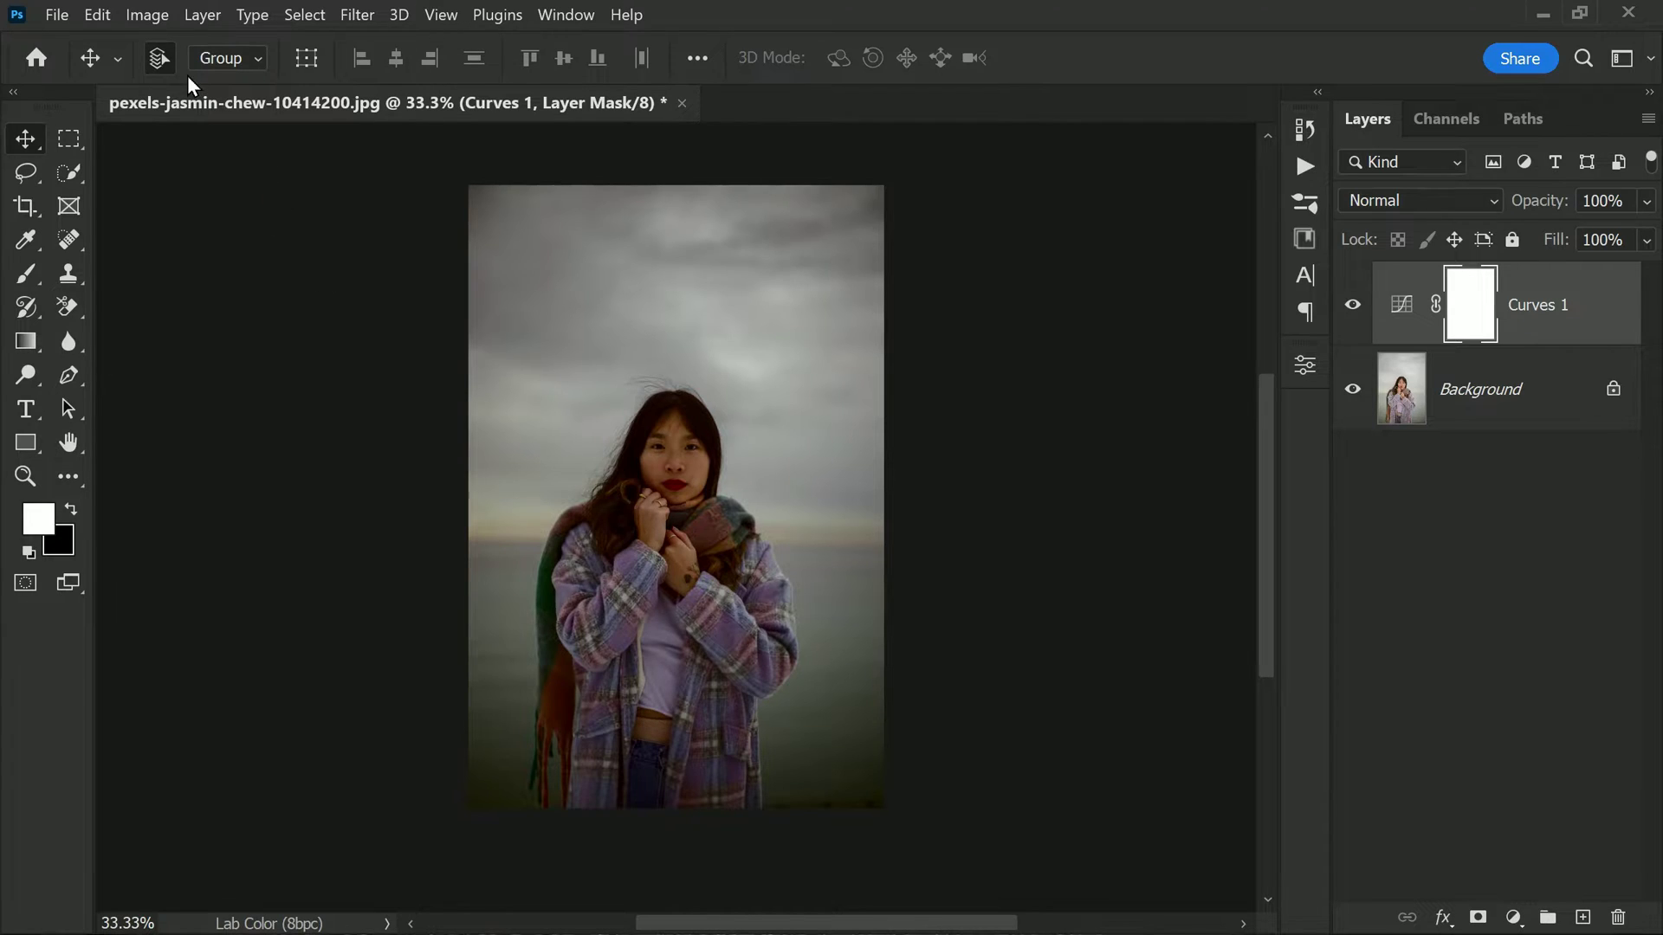
click(148, 16)
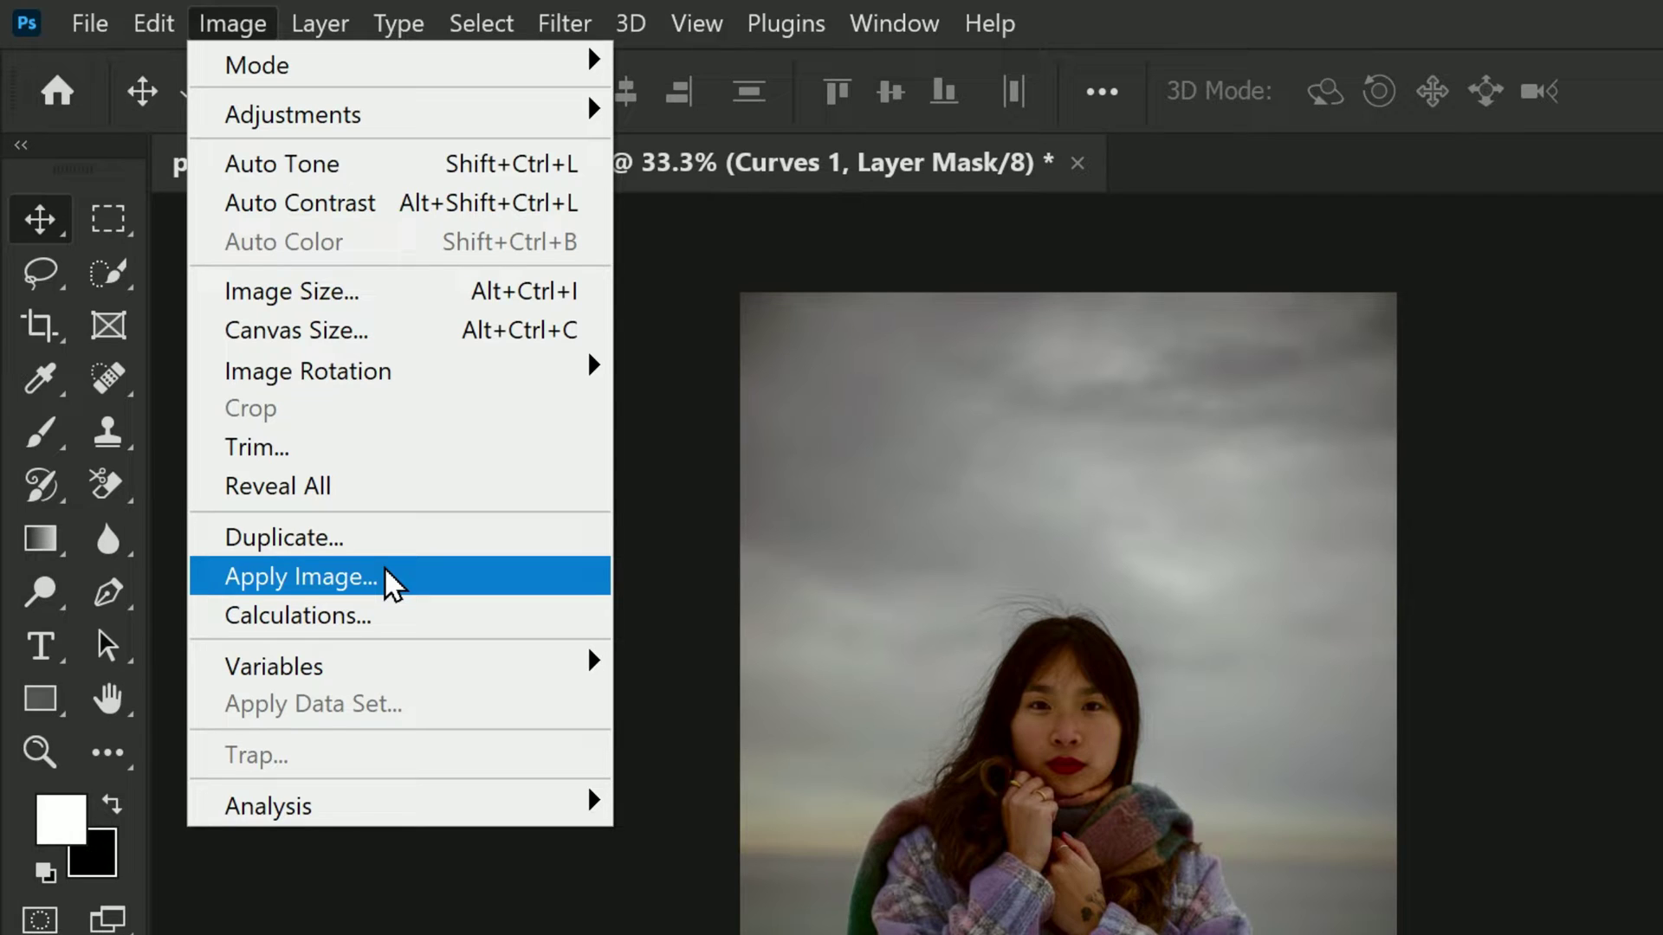
- Apply an inverted copy of the image into the Curves 1 mask using Multiply at 100%
click(385, 576)
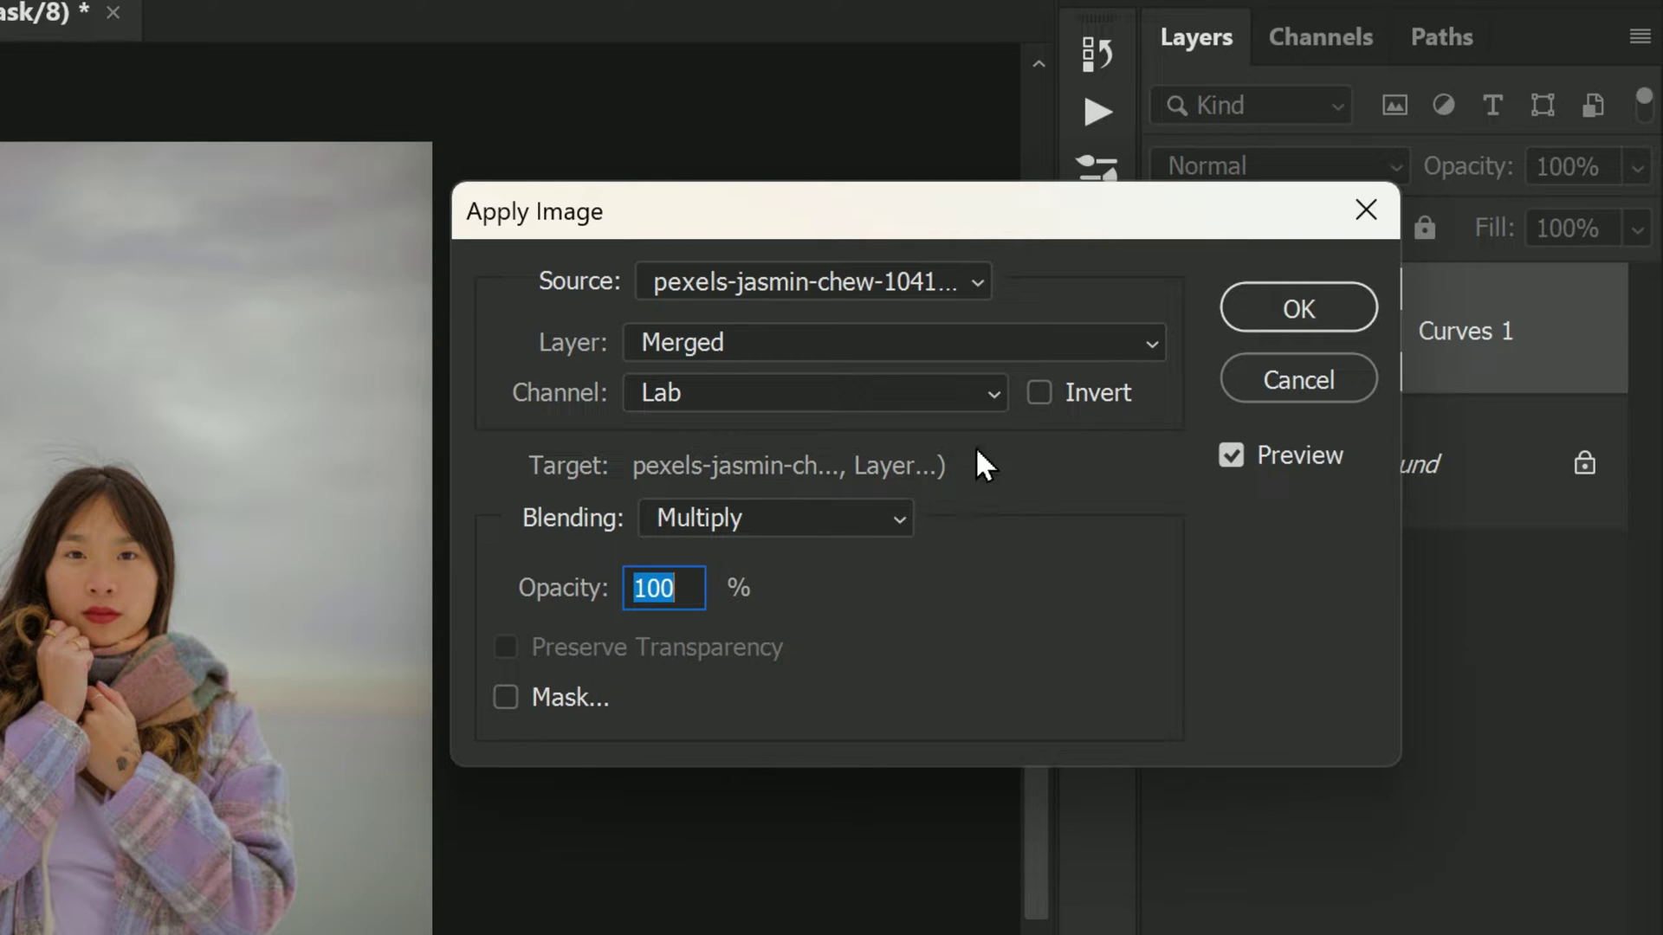
click(1038, 398)
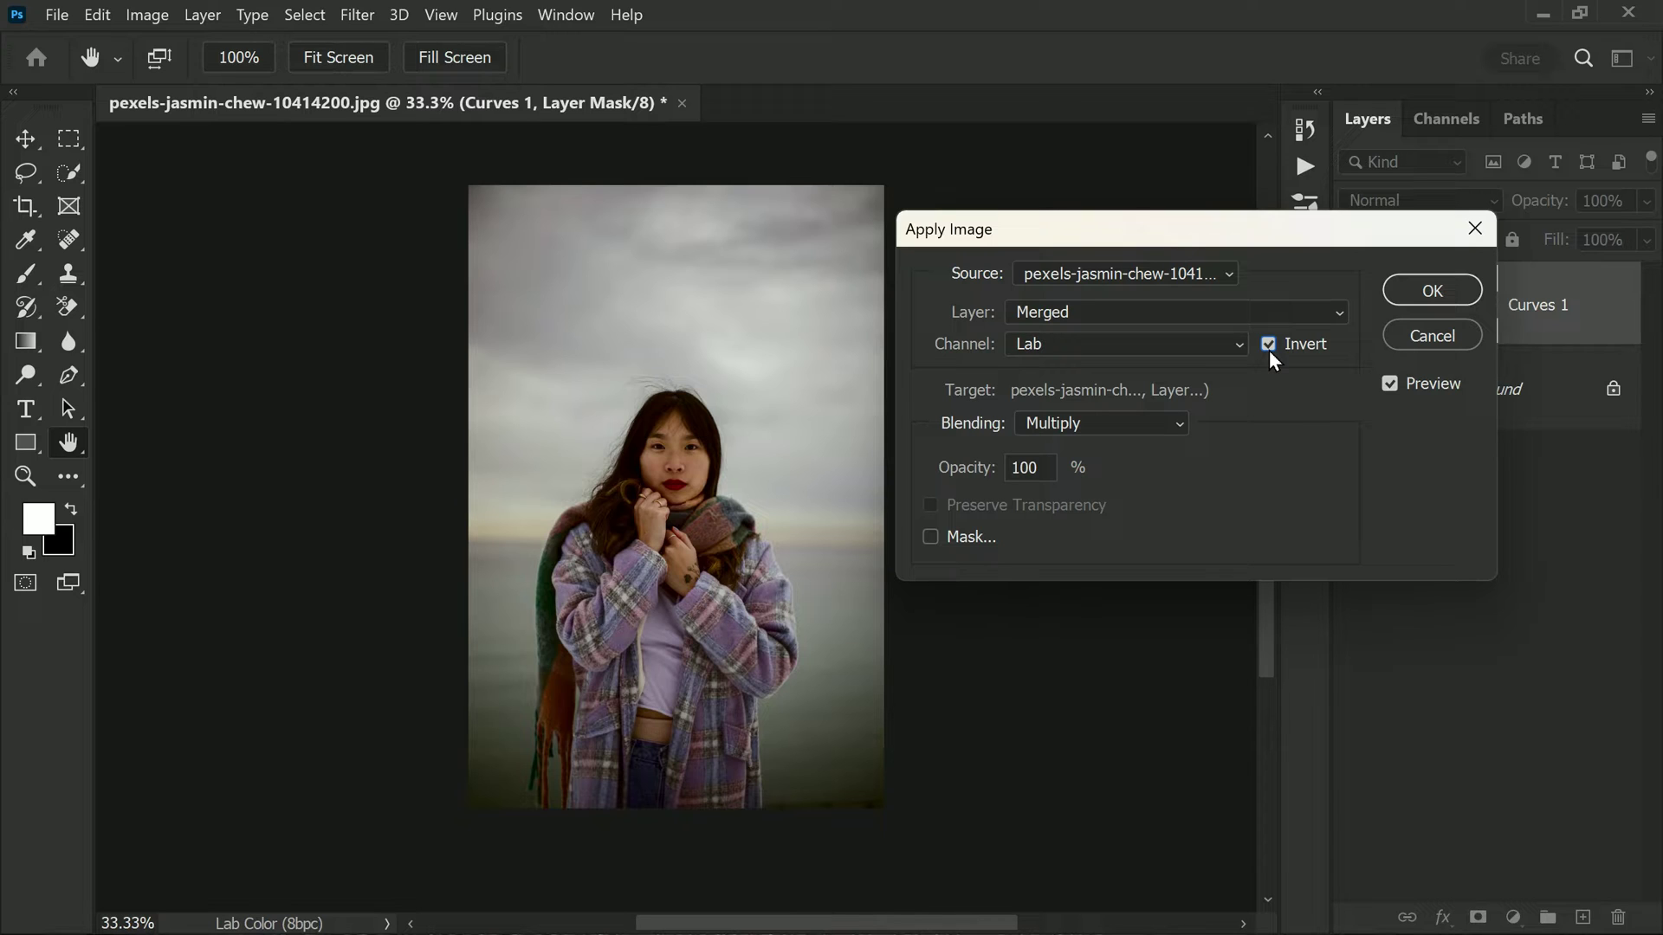
click(1437, 289)
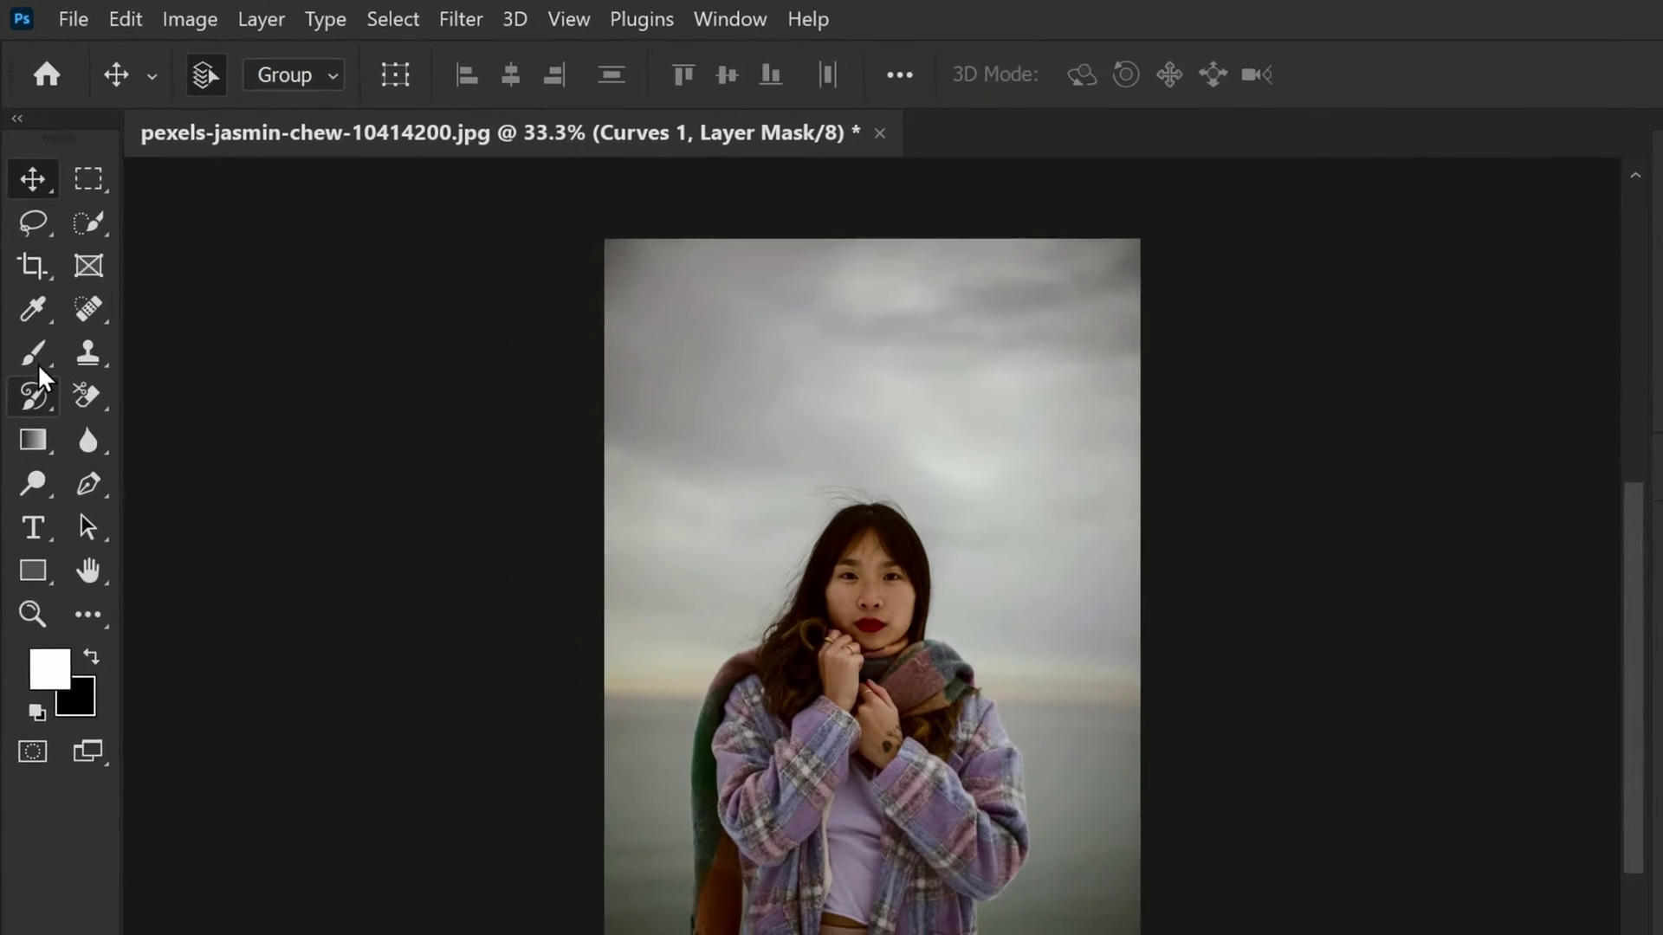
- Paint the woman out of the Curves 1 mask with a black brush at 100% flow and size 400
click(26, 274)
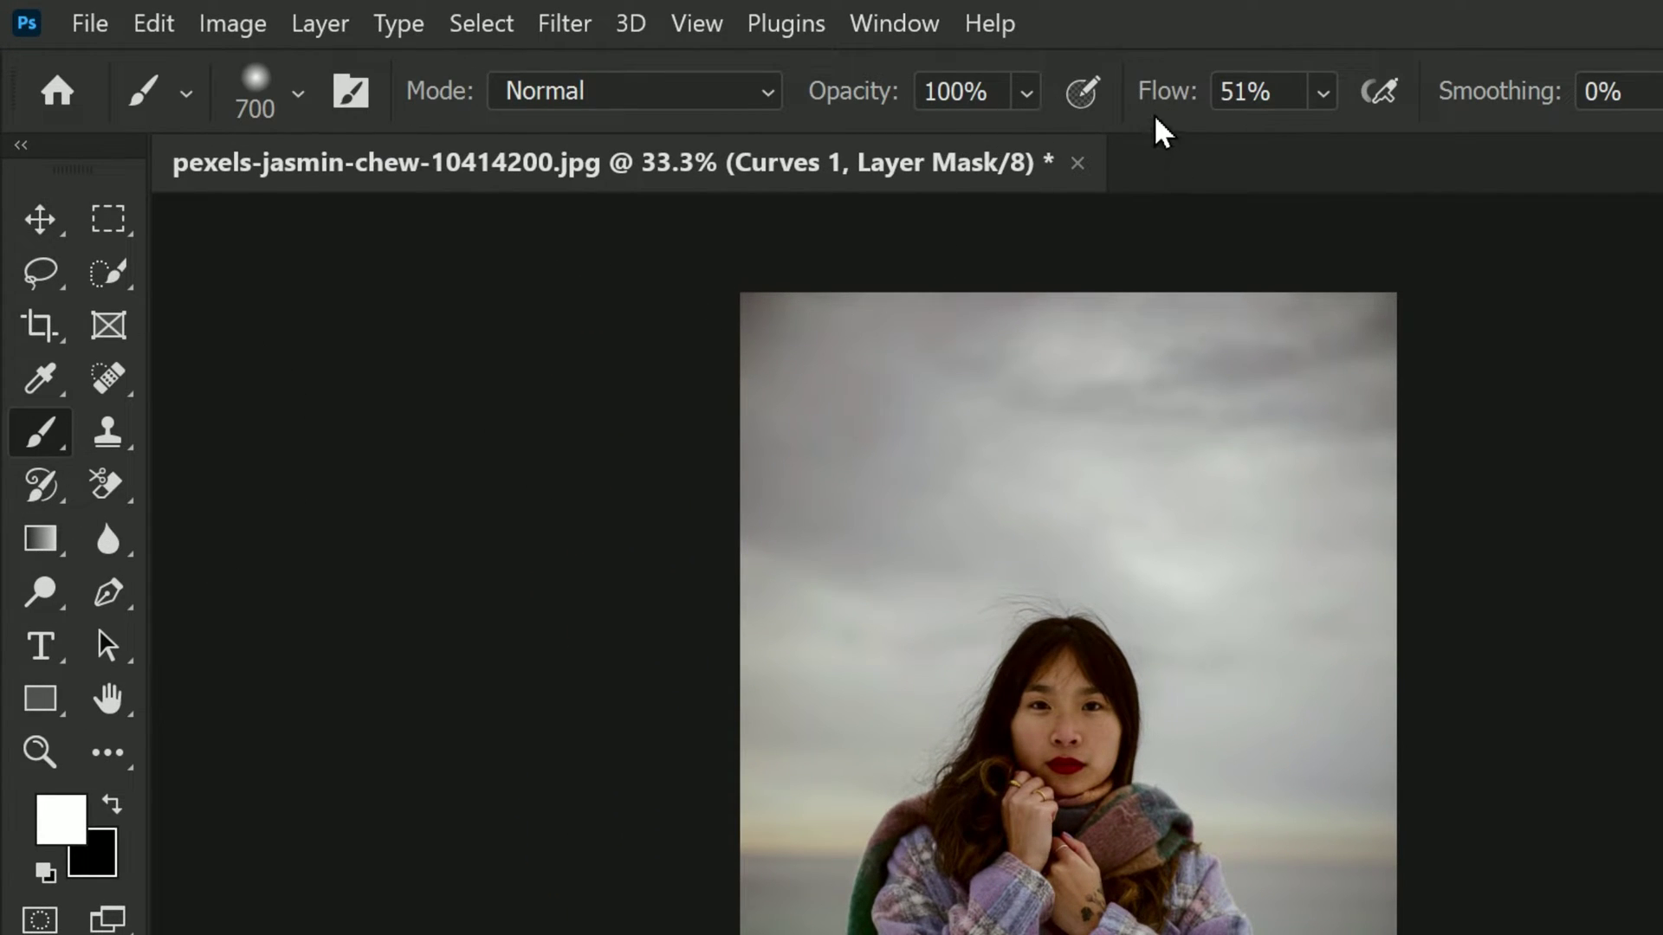
drag(1165, 92, 1403, 167)
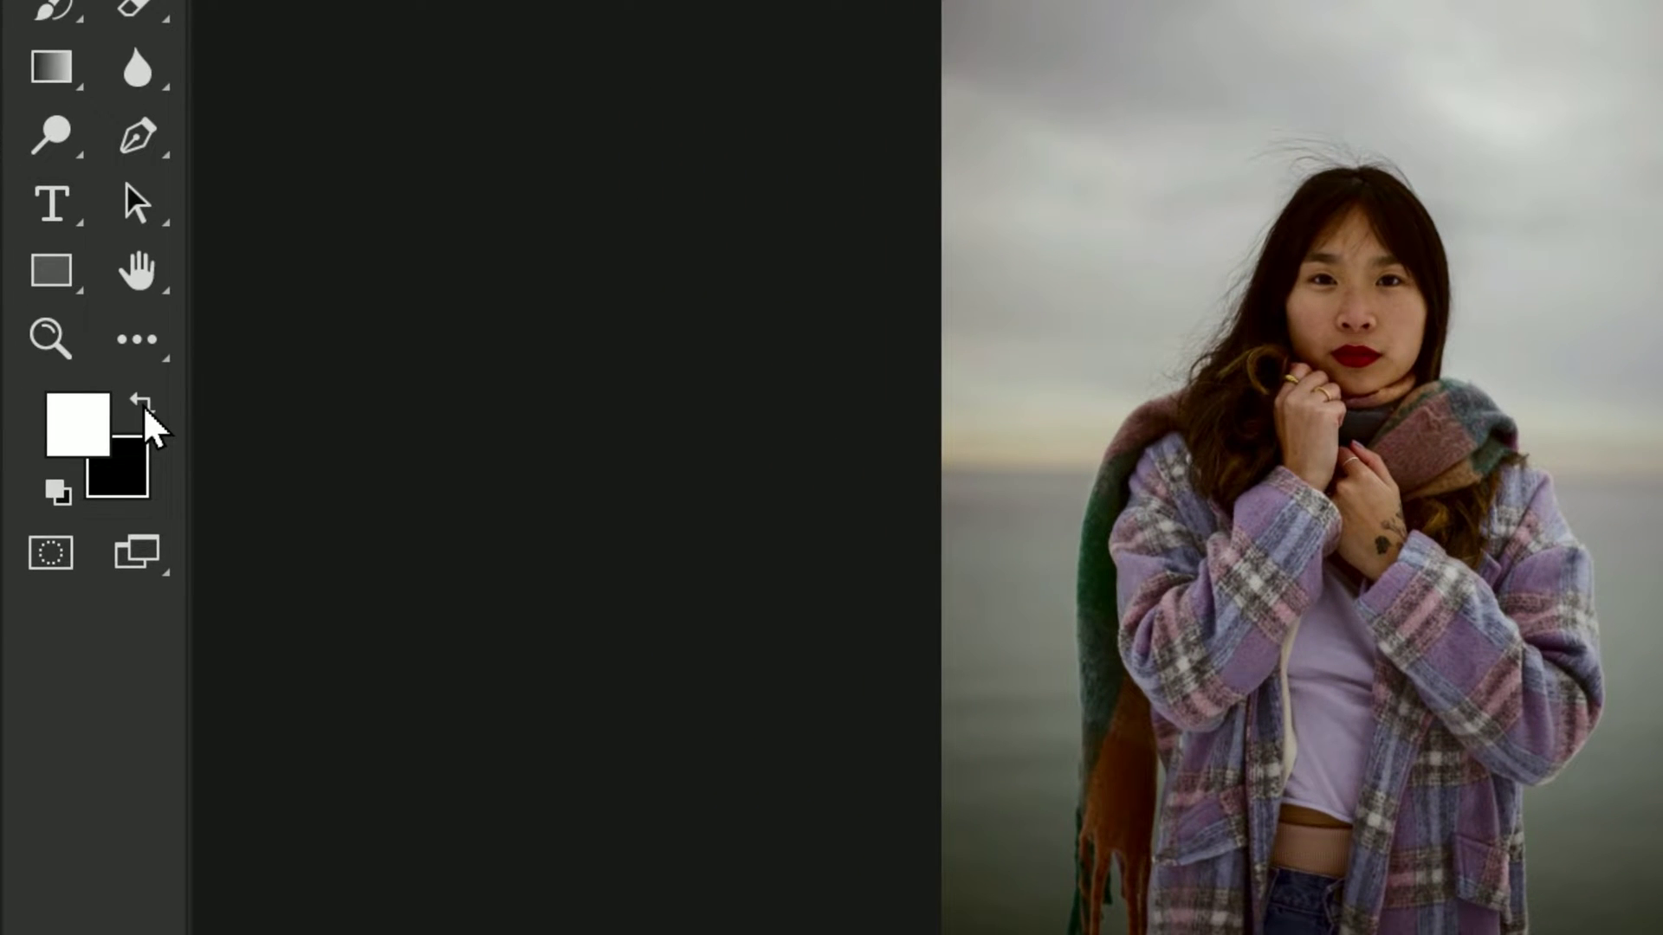
click(143, 403)
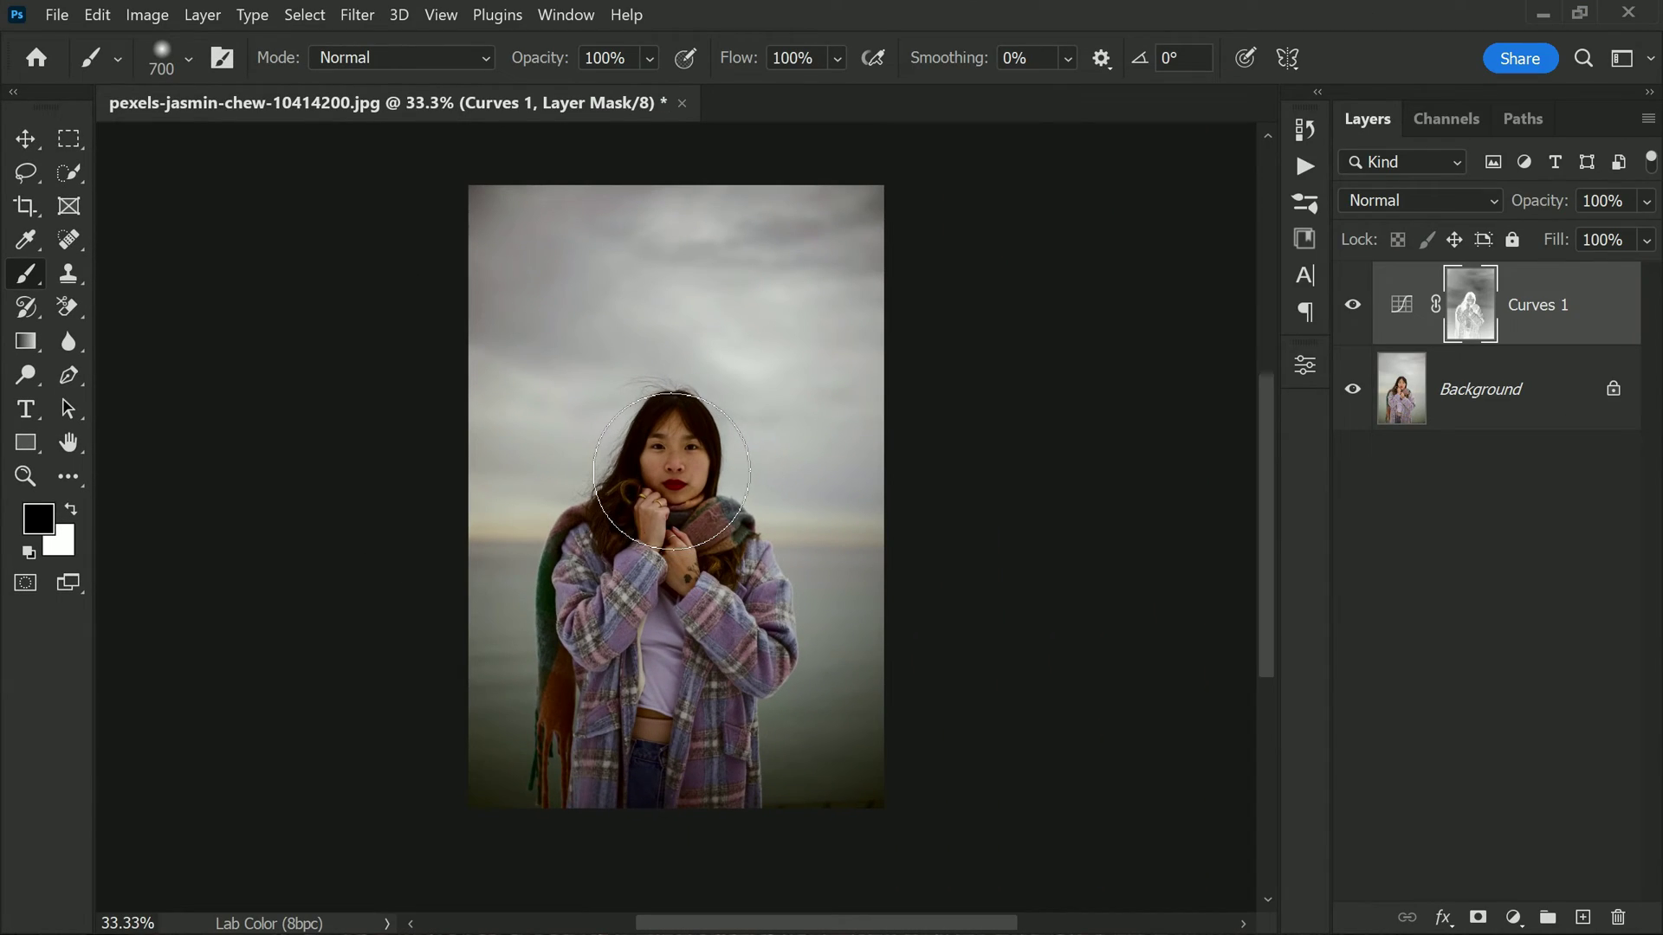
click(671, 470)
mouse_move(671, 470)
mouse_down()
mouse_move(653, 846)
mouse_move(685, 572)
mouse_move(654, 472)
mouse_move(653, 591)
mouse_up()
key(bracketleft)
key(bracketleft)
key(bracketleft)
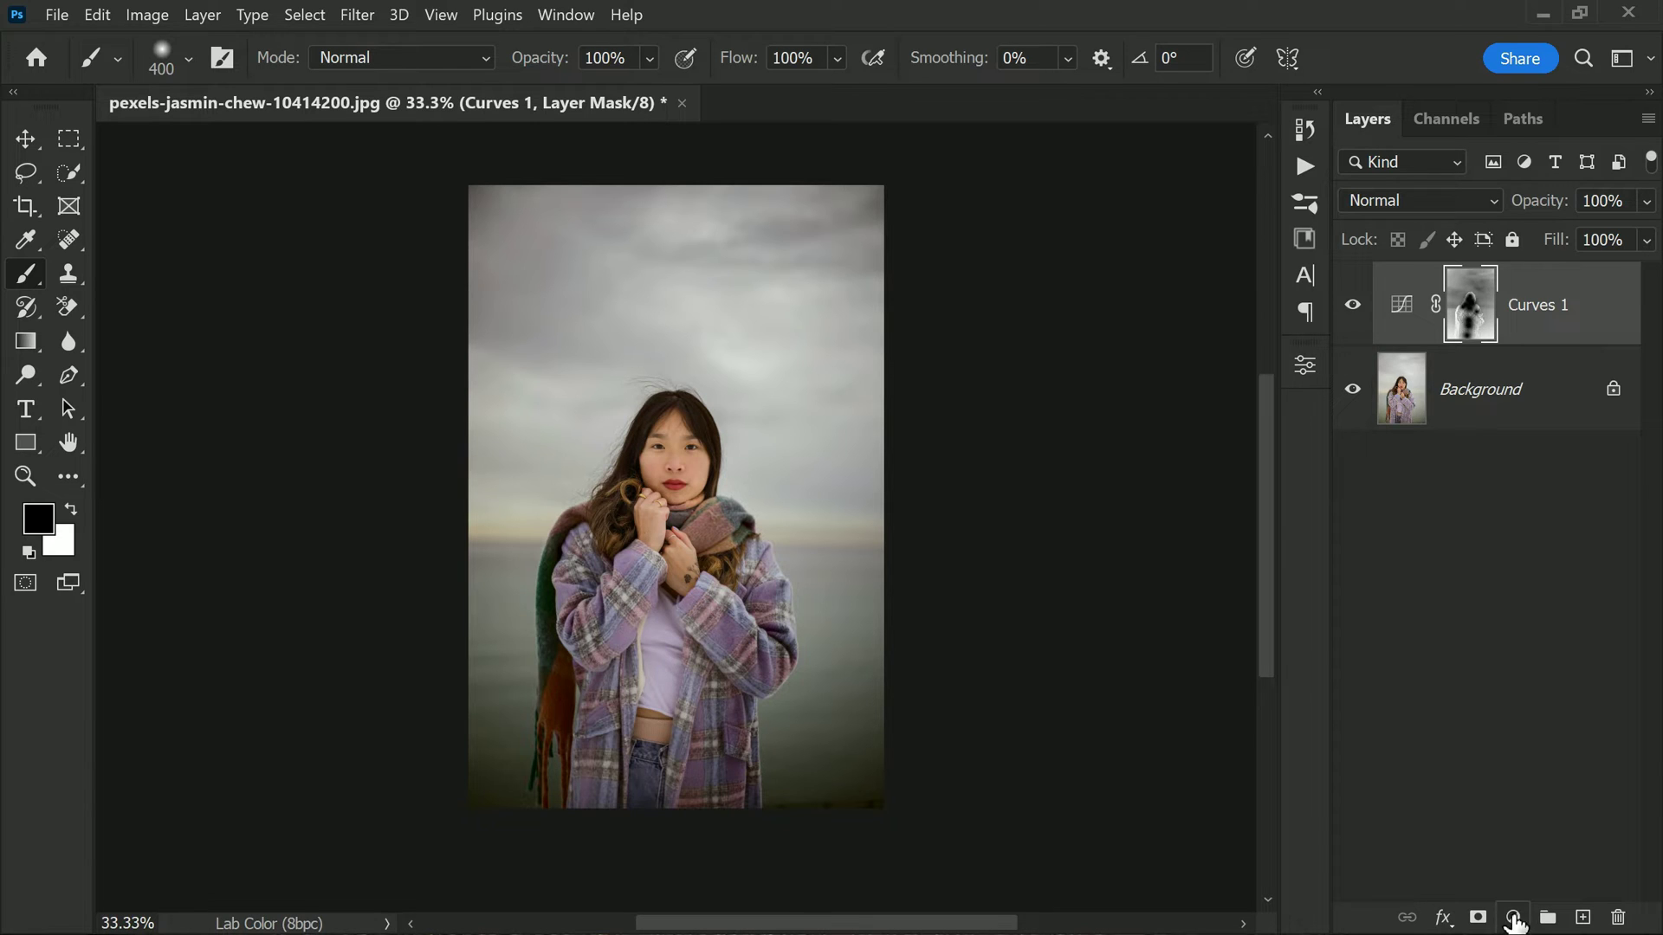
- Add Curves 2 with an S-shaped Lightness curve: darker shadows, brighter highlights
click(1514, 918)
click(1541, 583)
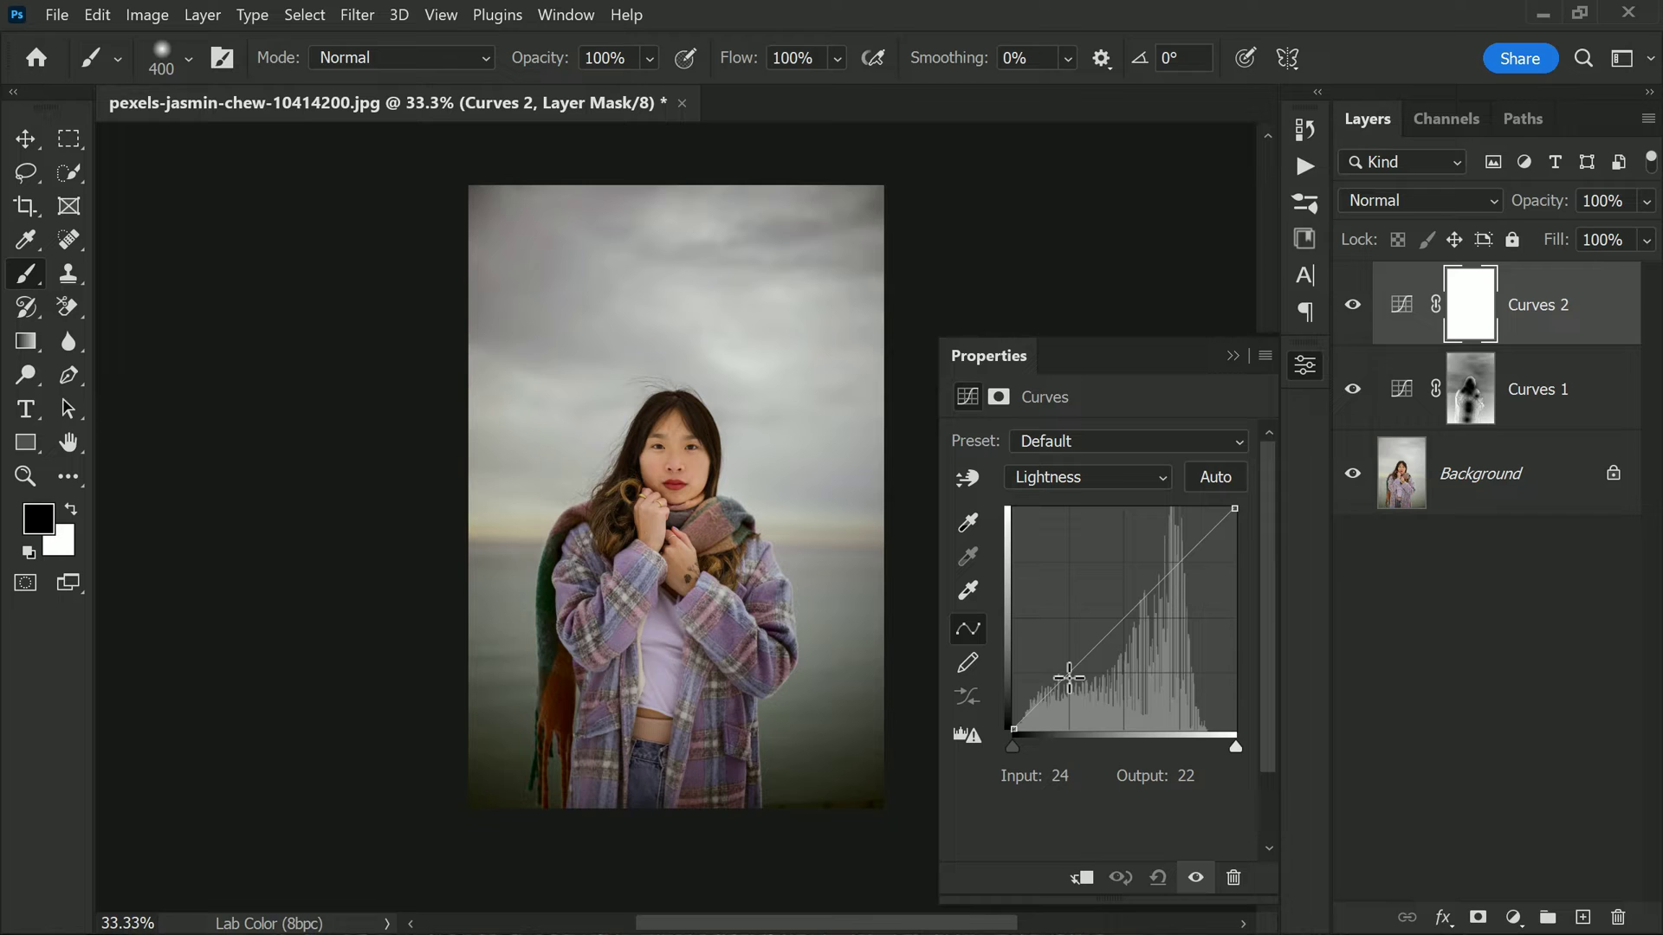
mouse_move(1069, 677)
mouse_down()
mouse_move(1097, 688)
mouse_move(1083, 700)
mouse_up()
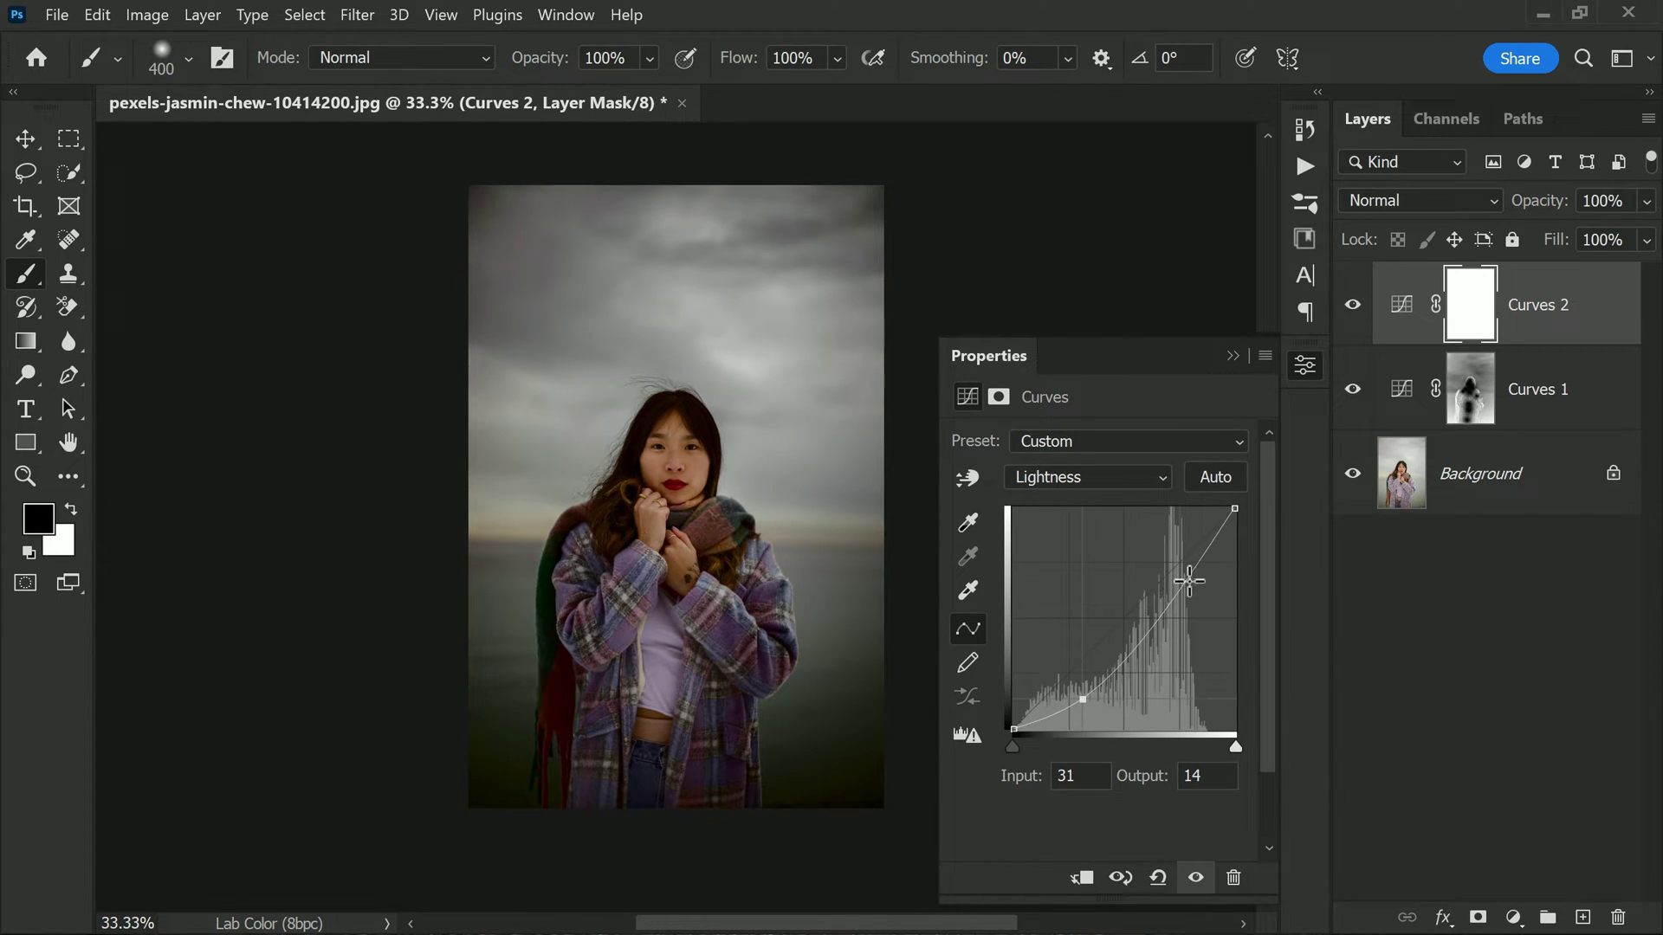
drag(1189, 581, 1171, 551)
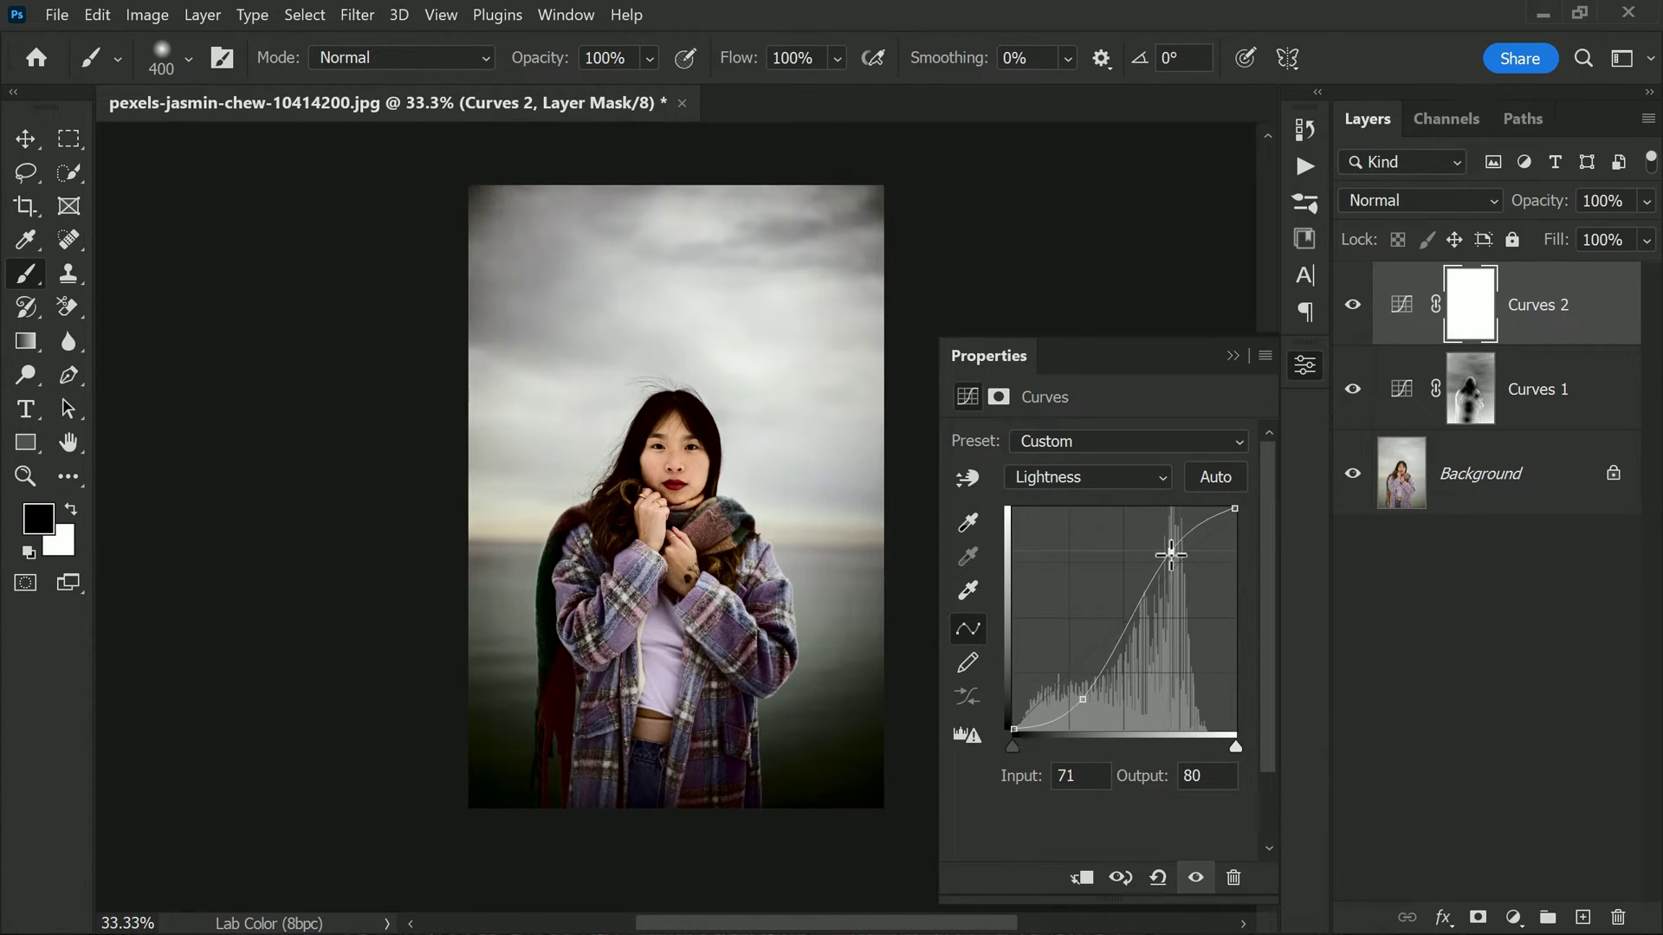
mouse_move(1084, 696)
mouse_down()
mouse_move(1054, 694)
mouse_move(1079, 695)
mouse_up()
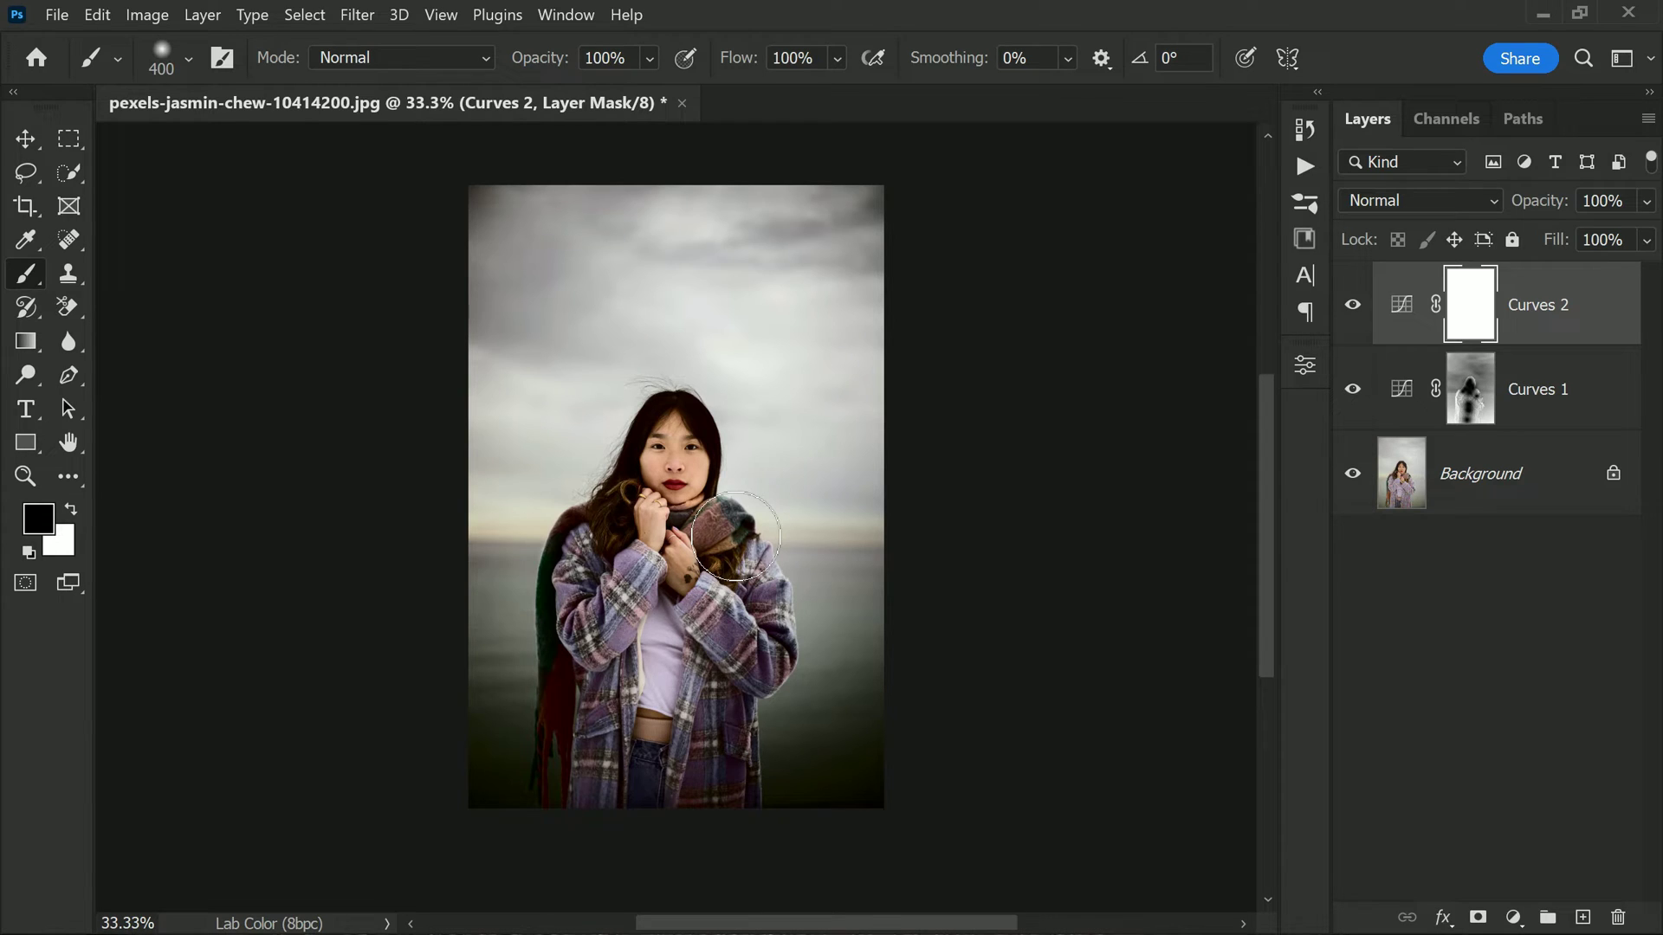
click(145, 14)
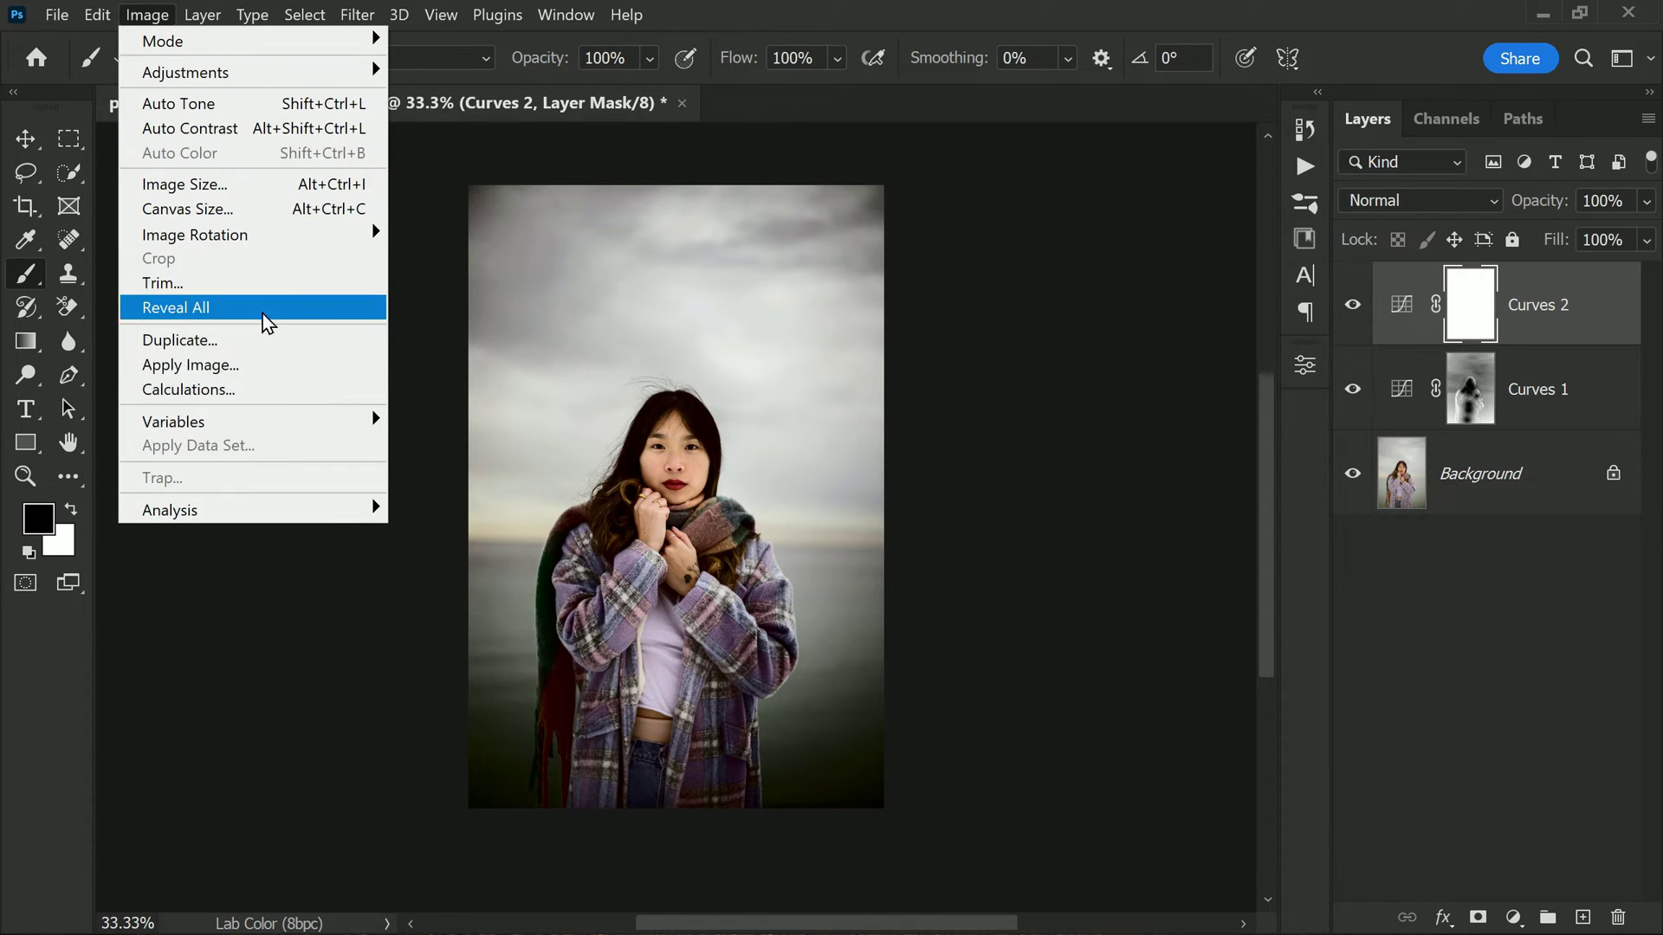
- Apply a non-inverted copy of the image into the Curves 2 mask
click(288, 374)
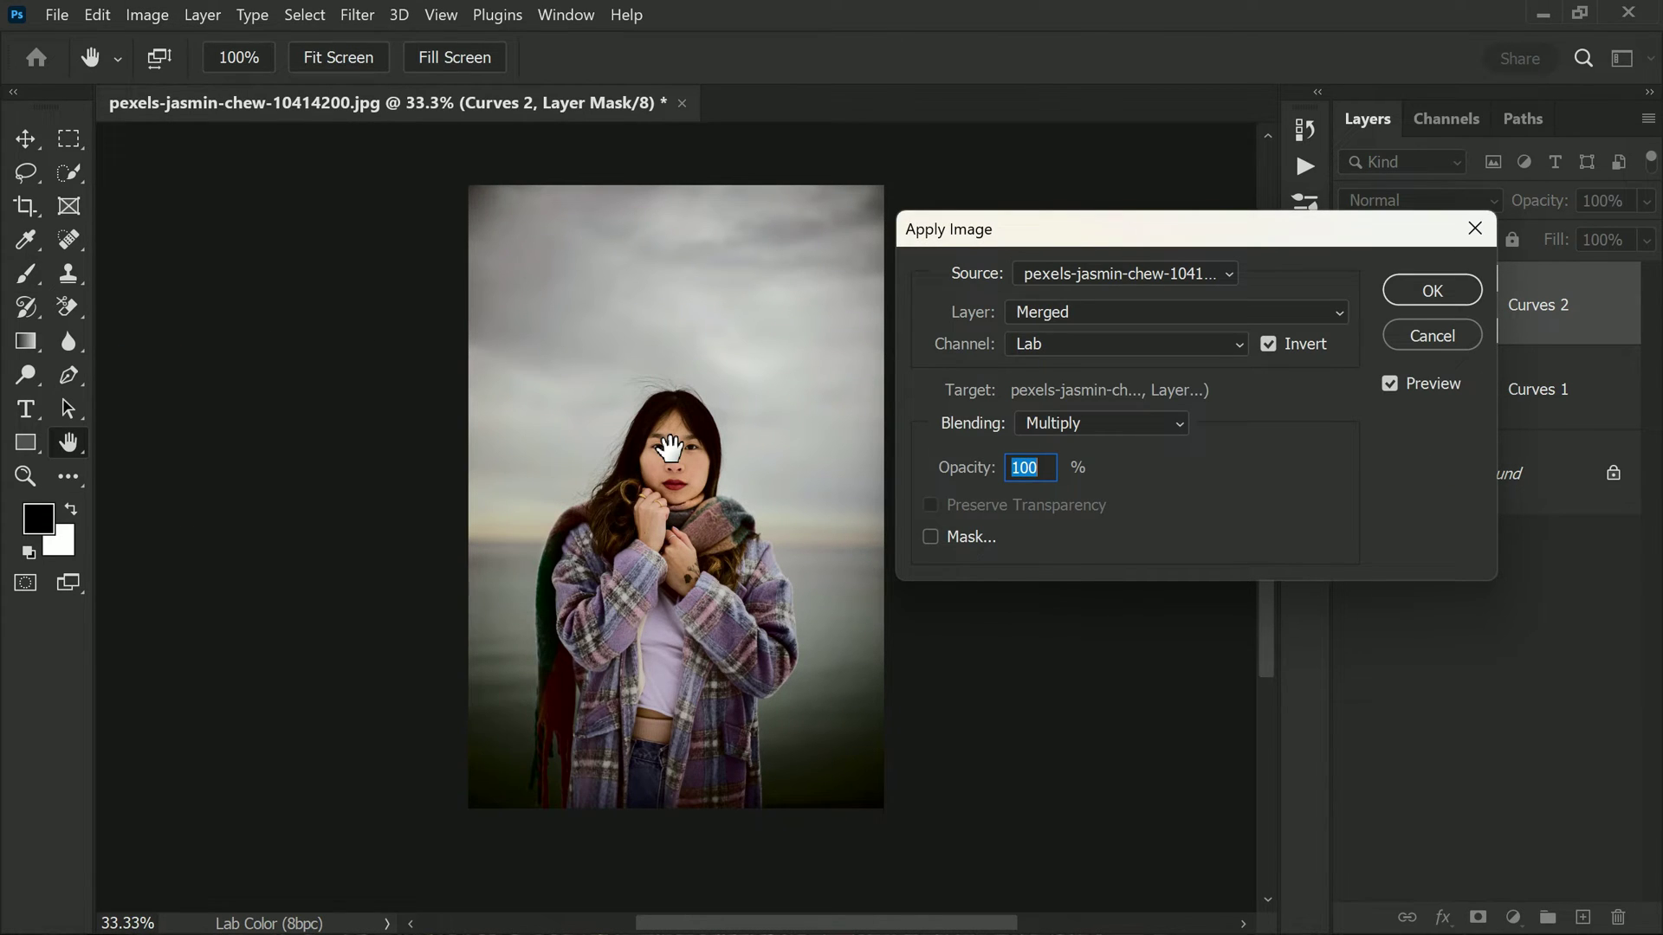
click(1278, 344)
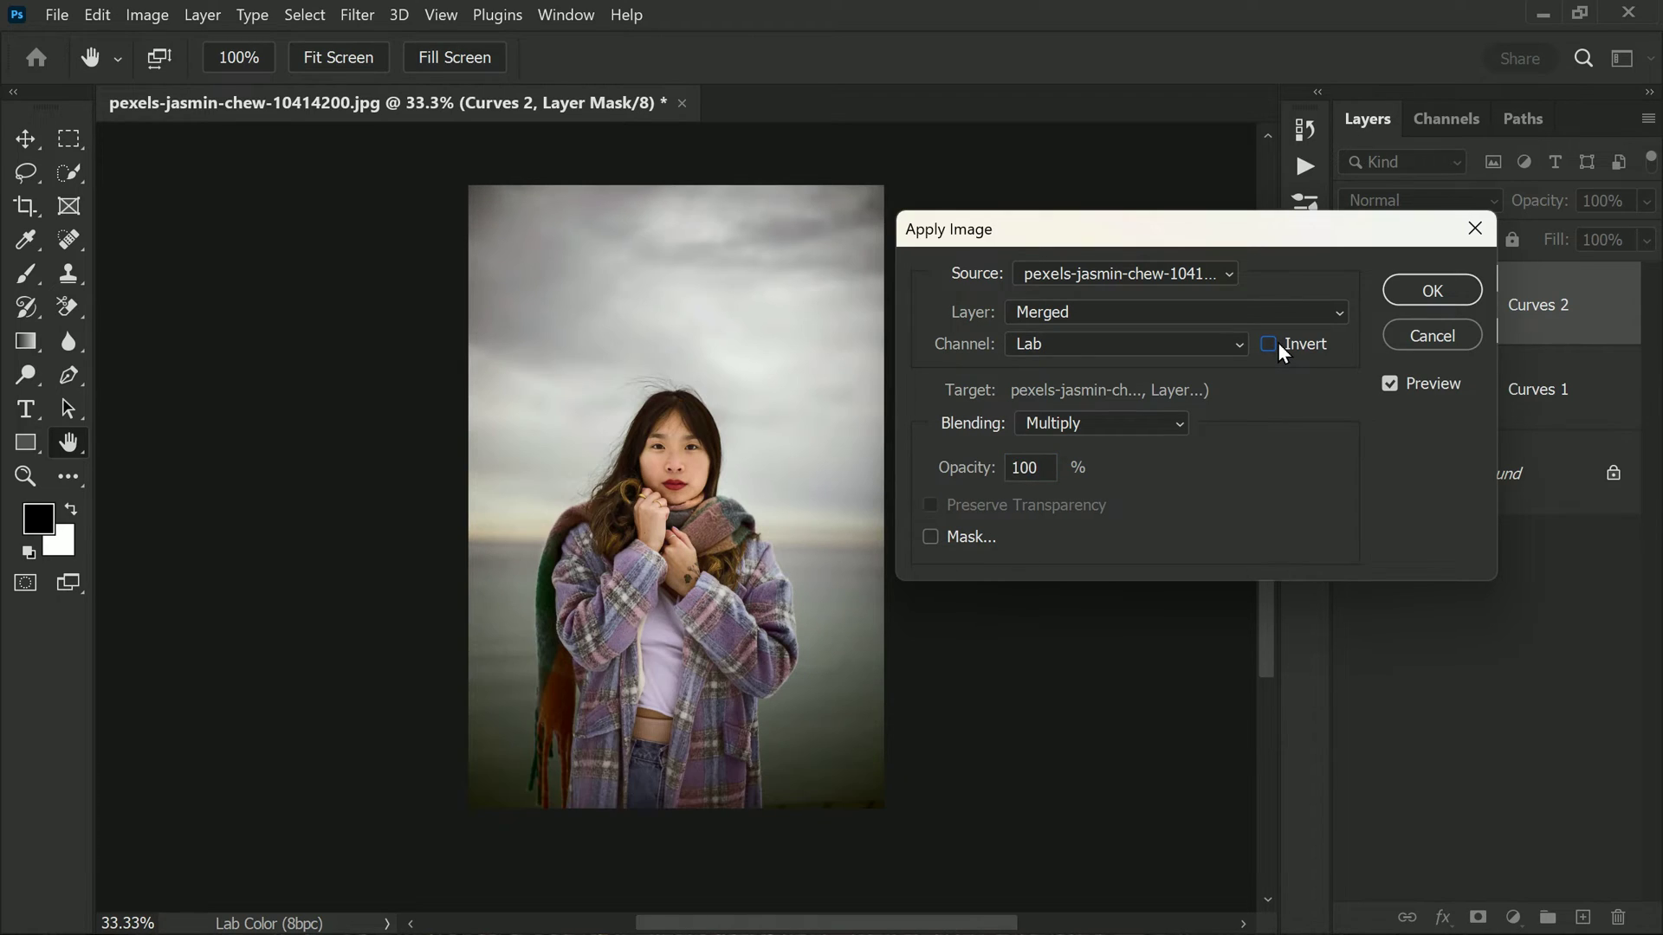
click(1392, 289)
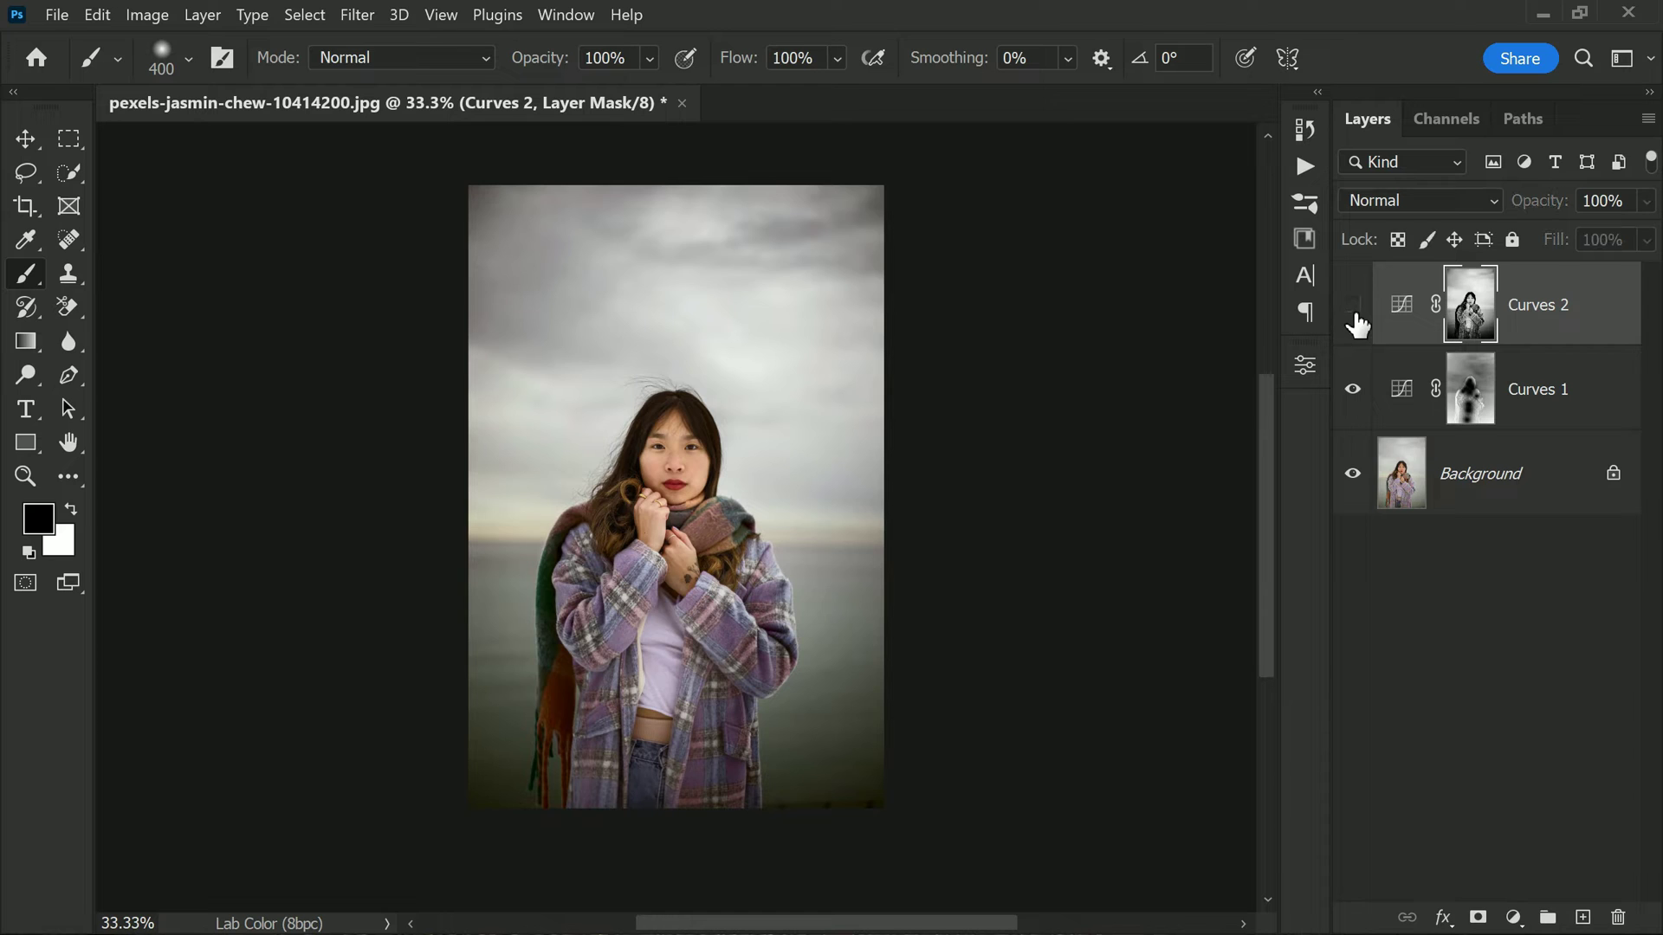
- Toggle Curves 2 off and on to compare the sky darkening
click(1353, 311)
click(1354, 312)
click(1354, 312)
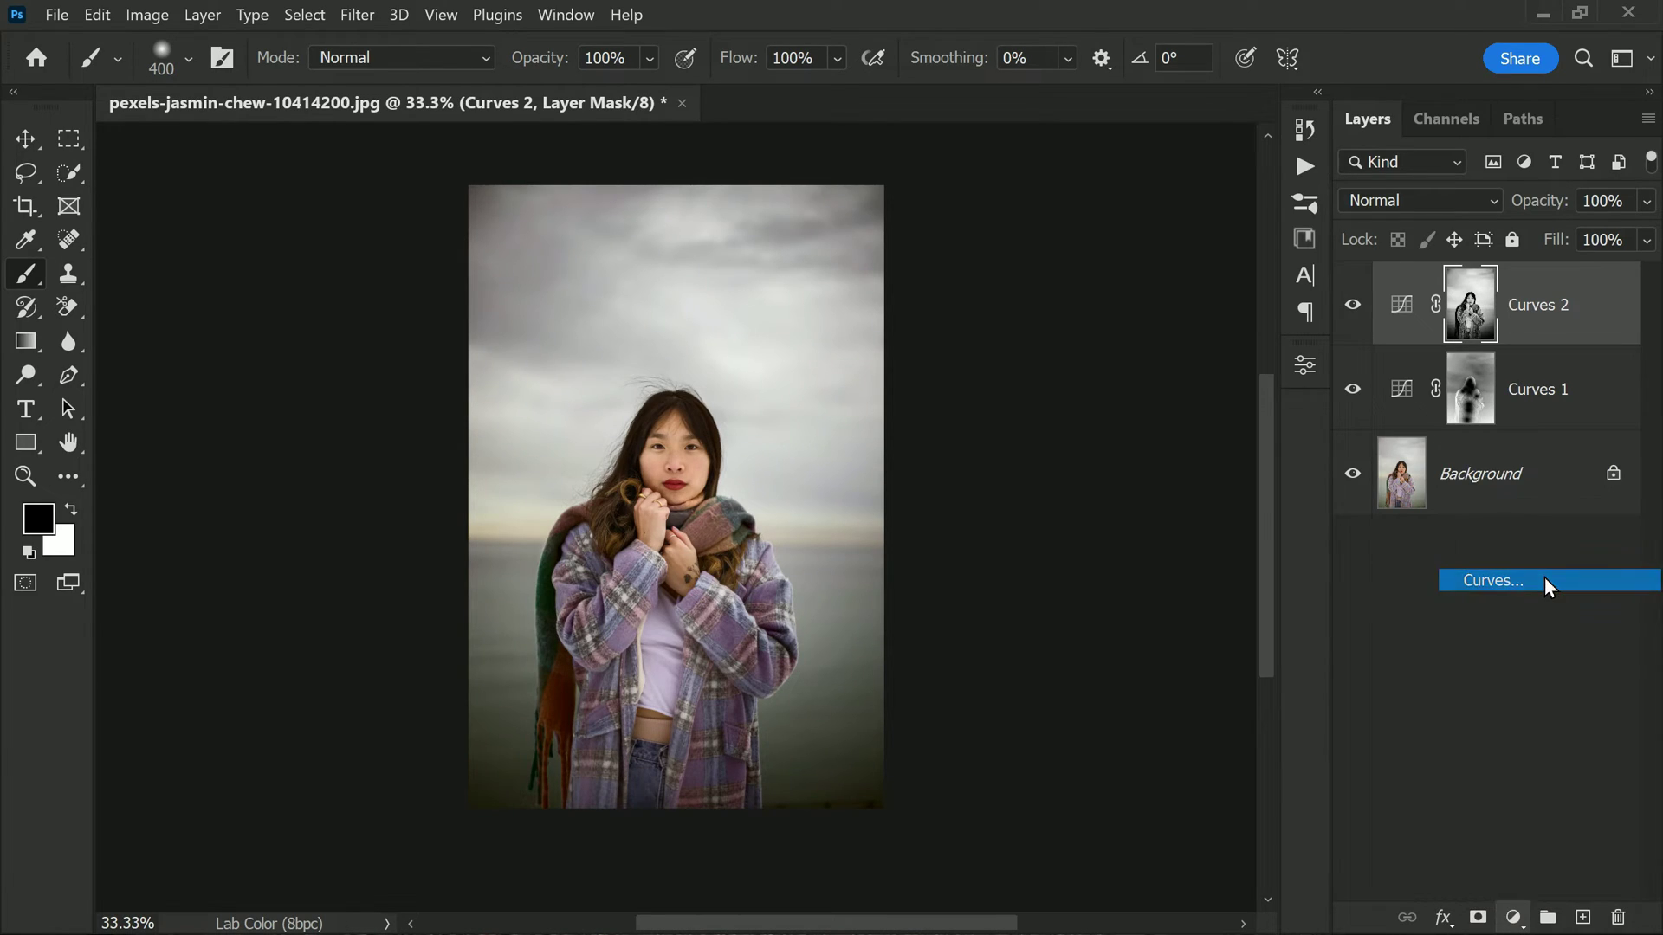
- Steepen the a channel curve by pulling in its black and white input points
click(1071, 478)
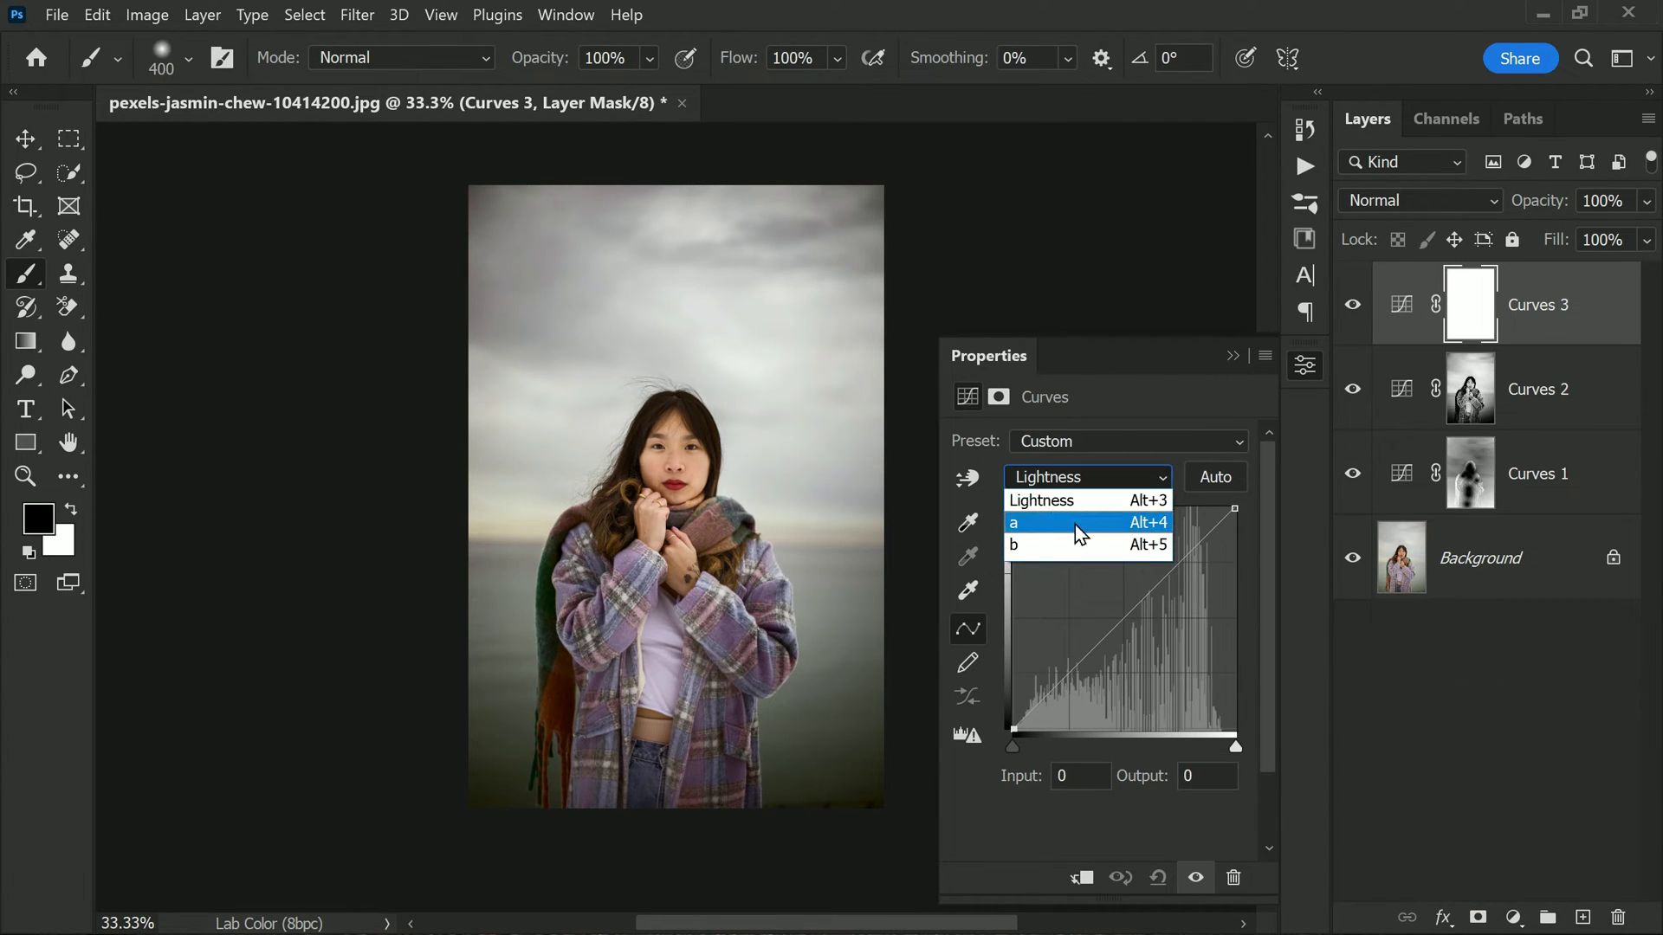
click(1073, 523)
drag(1013, 752, 1053, 750)
drag(1235, 746, 1205, 746)
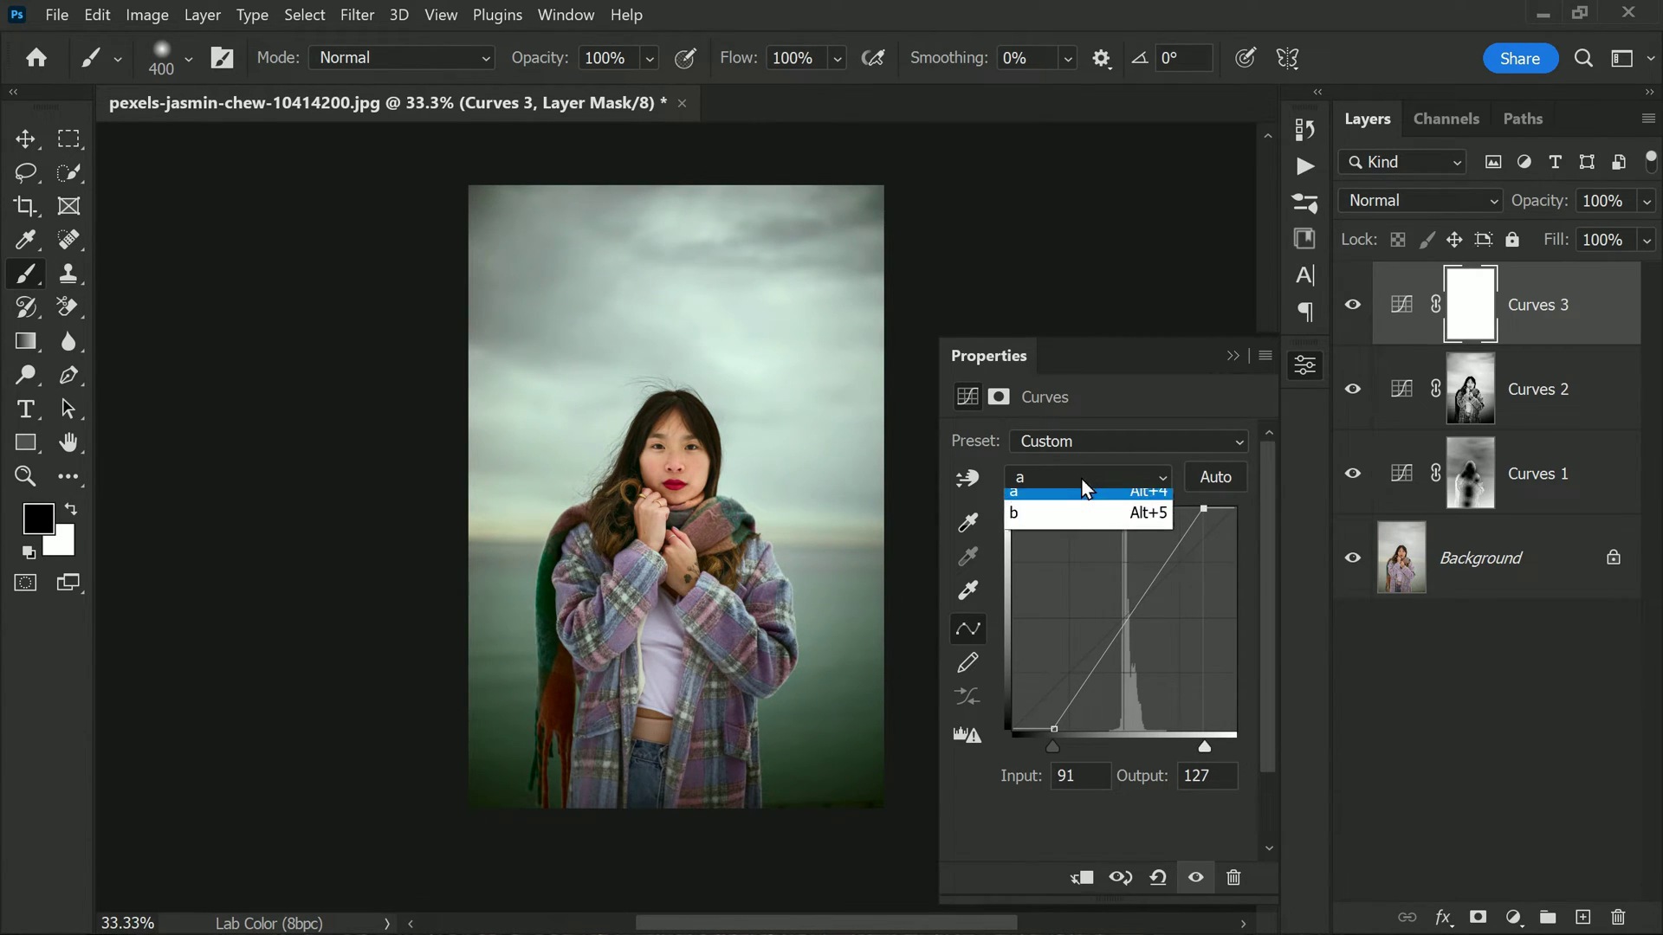
- Pull in the b channel's dark end to cool the image toward blue
click(1074, 543)
drag(1016, 751, 1047, 750)
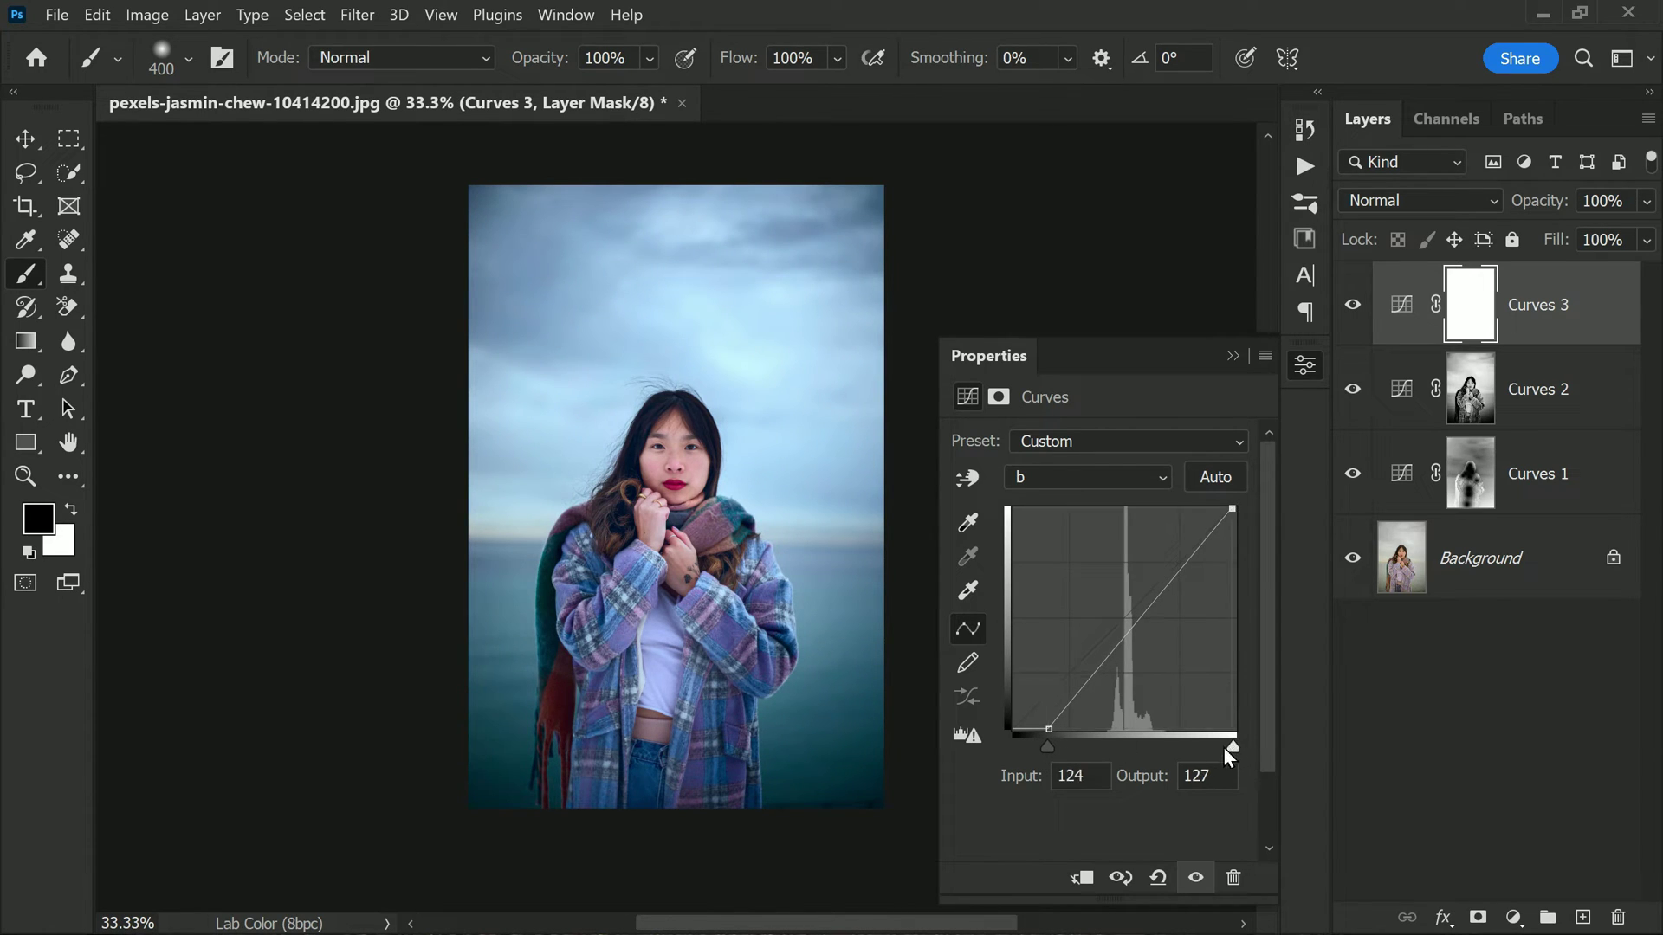
mouse_move(1224, 749)
mouse_down()
mouse_move(1209, 746)
mouse_move(1236, 746)
mouse_up()
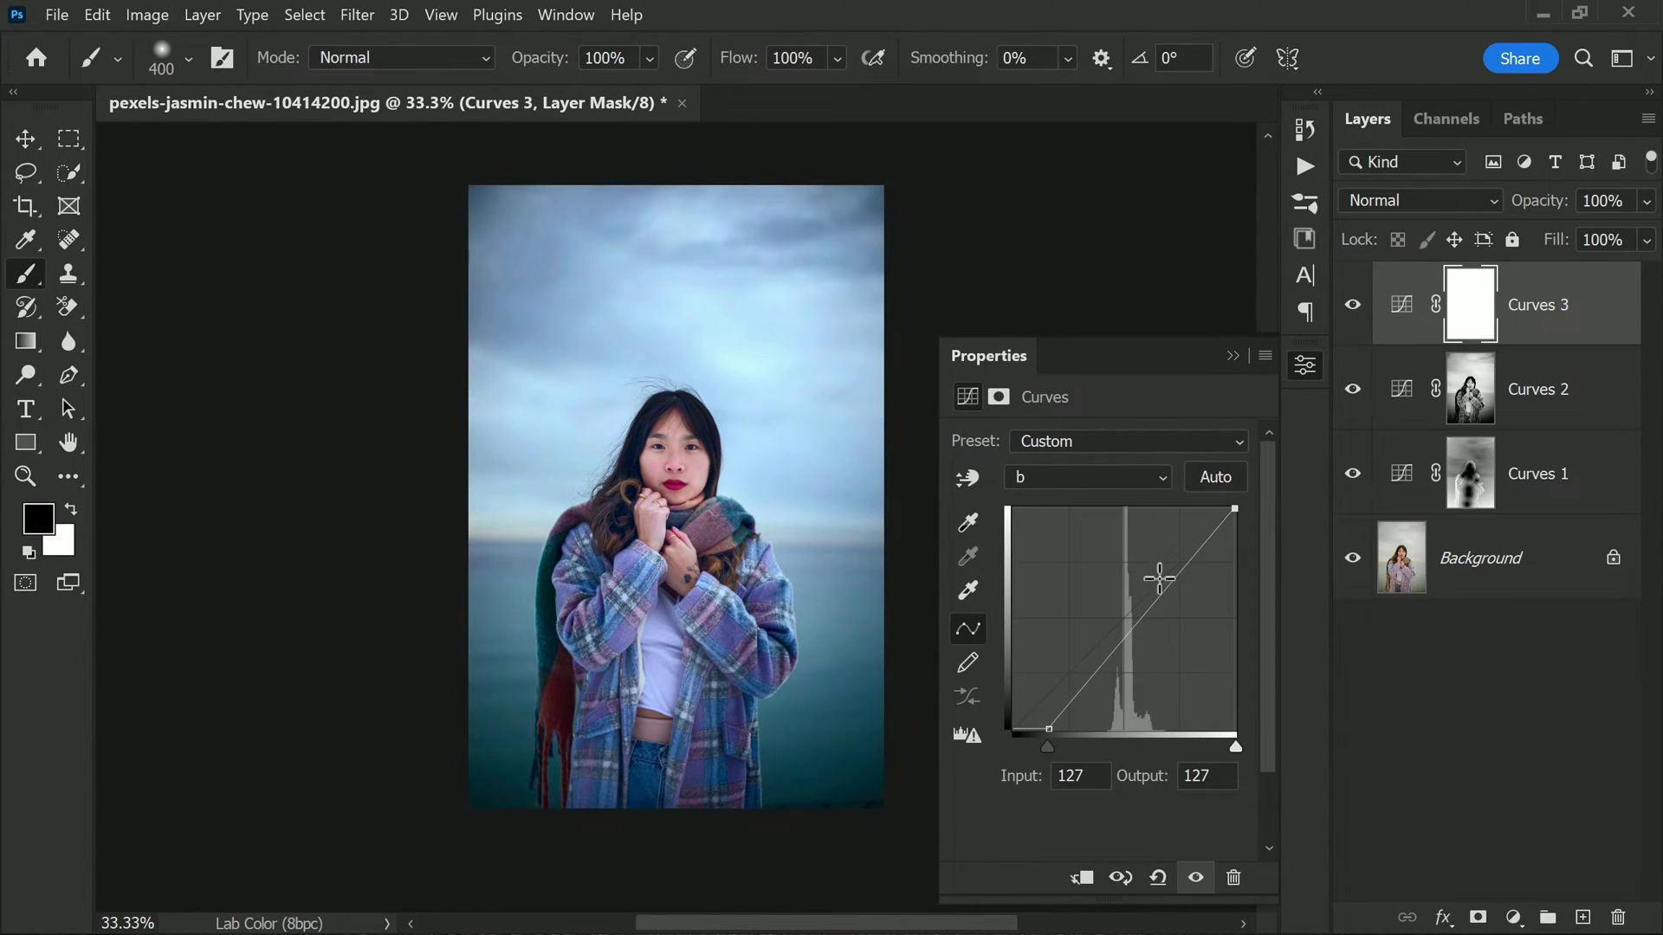
- Return to the a channel and fine-tune its end points
click(1115, 488)
click(1094, 530)
mouse_move(1052, 751)
mouse_down()
mouse_move(1030, 755)
mouse_move(1054, 759)
mouse_up()
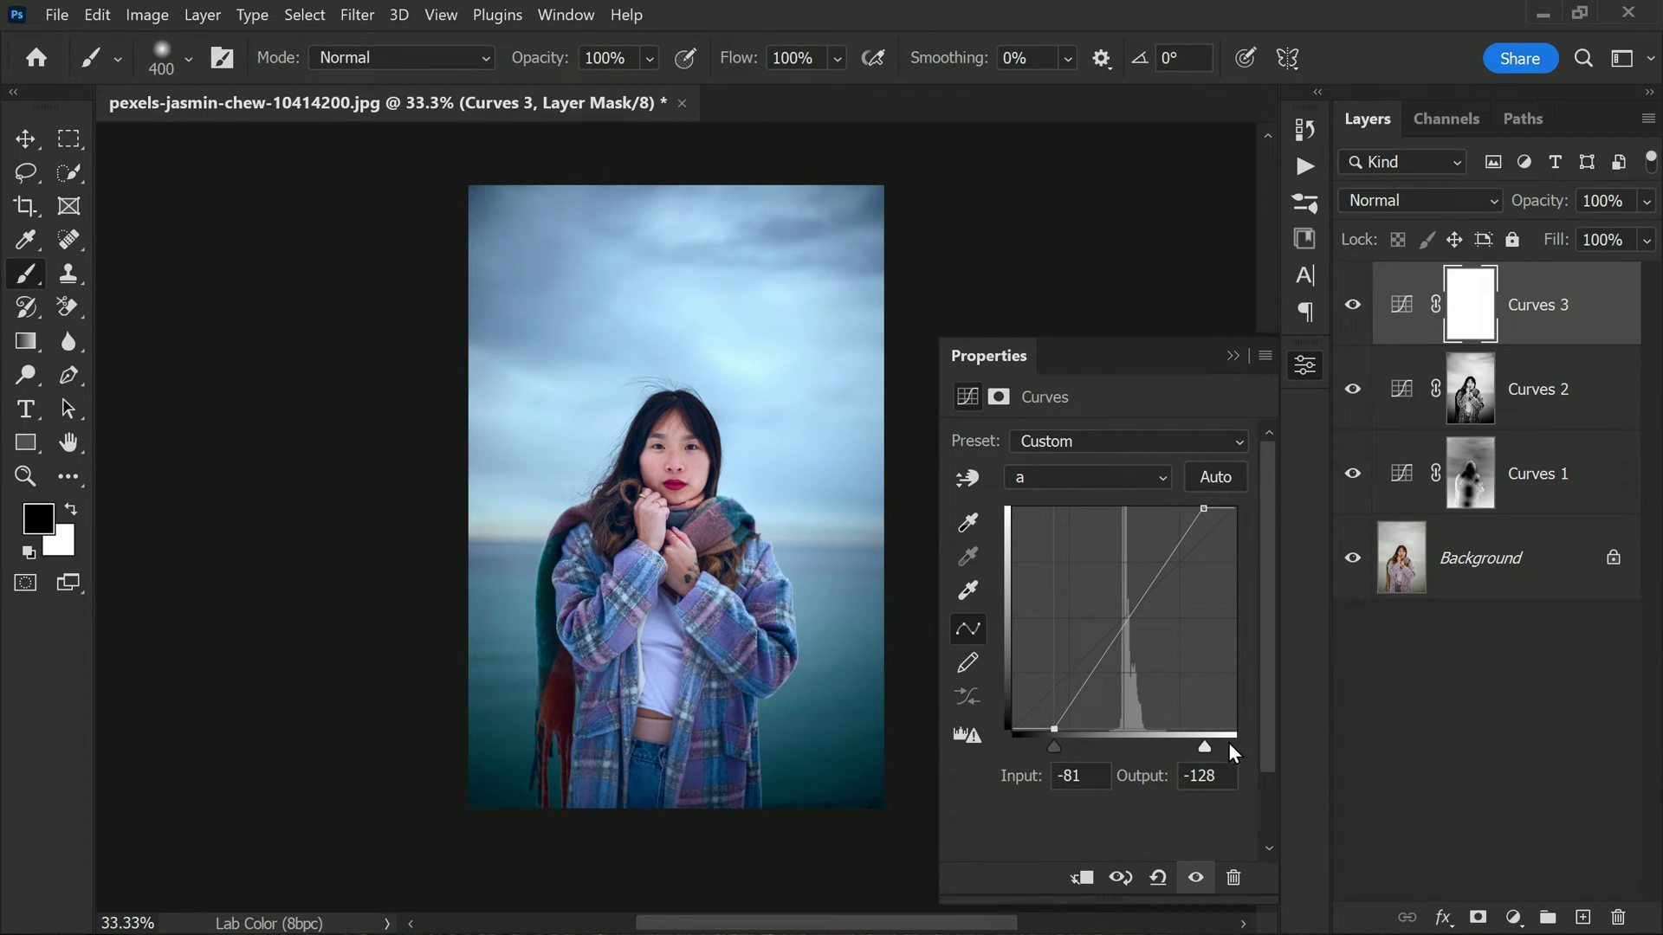
mouse_move(1207, 743)
mouse_down()
mouse_move(1188, 743)
mouse_move(1203, 745)
mouse_up()
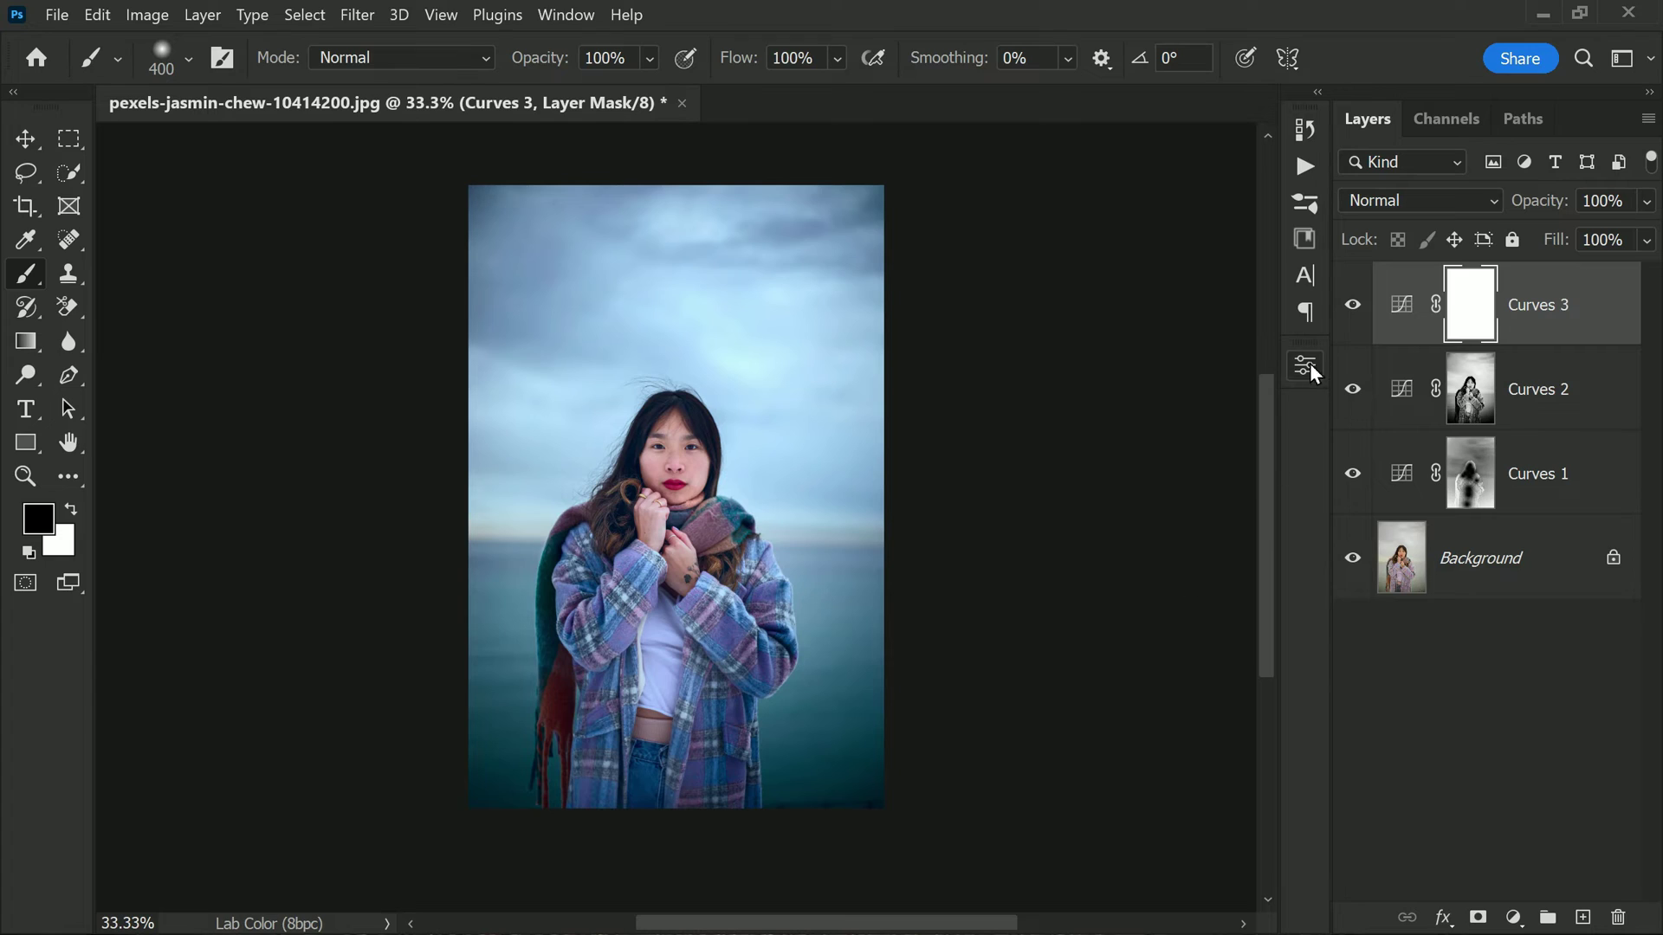
- Add Curves 4 with a slight Lightness S-curve, lowering shadows from 32 to 22
click(1353, 312)
click(1354, 312)
click(1512, 918)
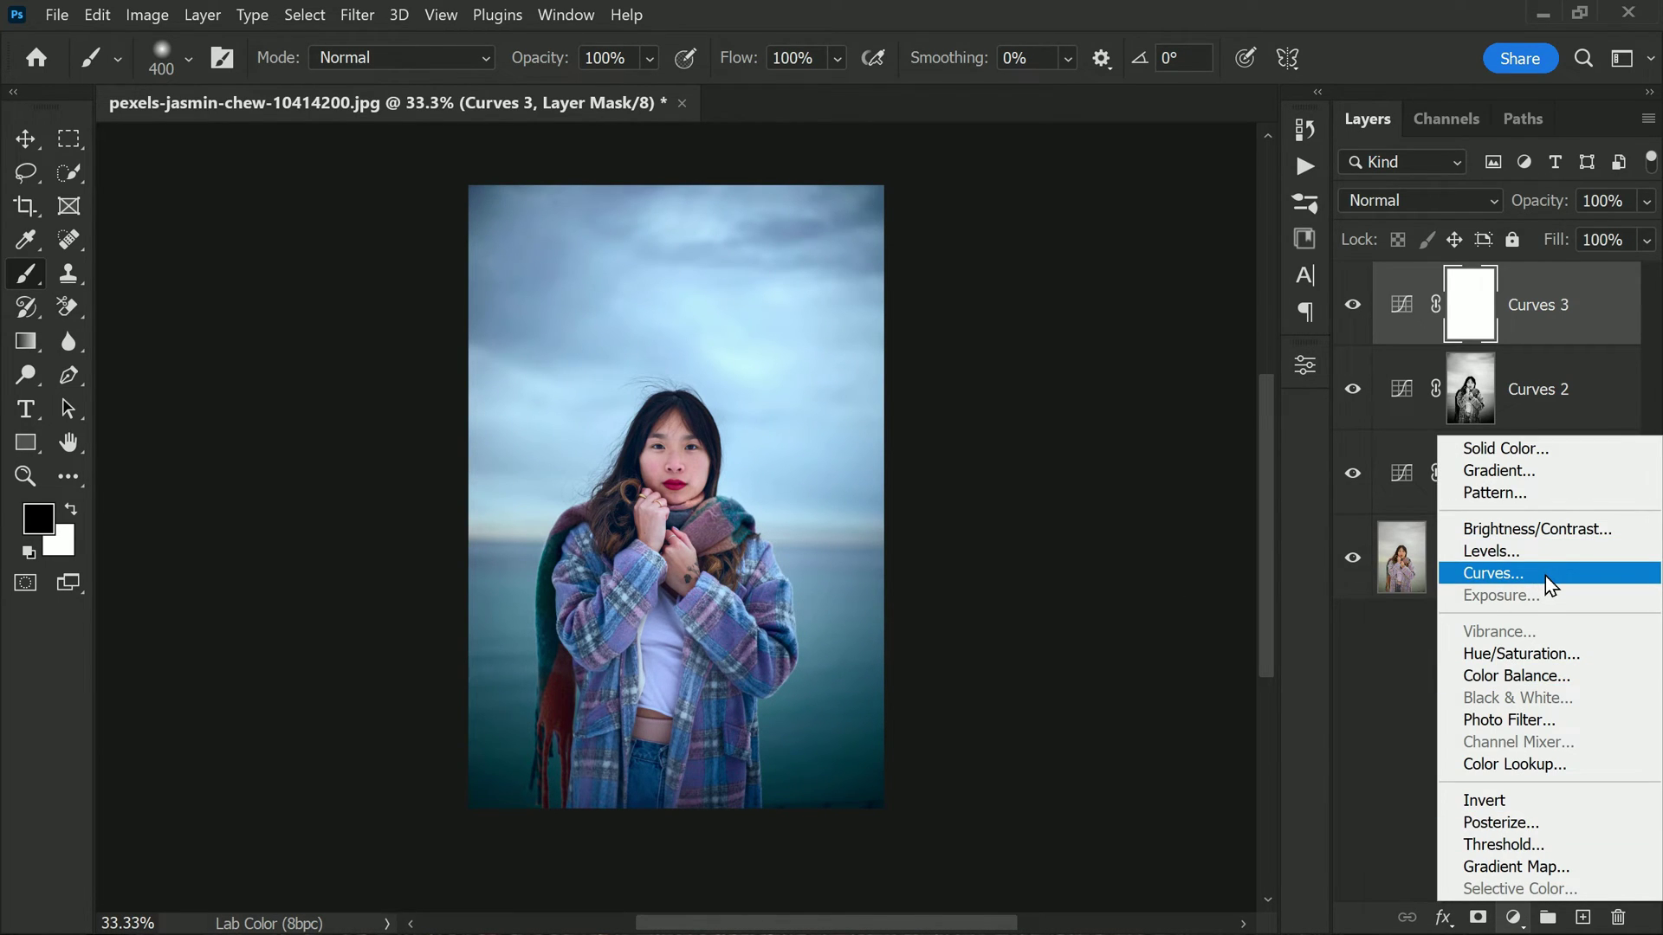
click(1493, 573)
drag(1066, 675, 1083, 705)
drag(1187, 570, 1183, 562)
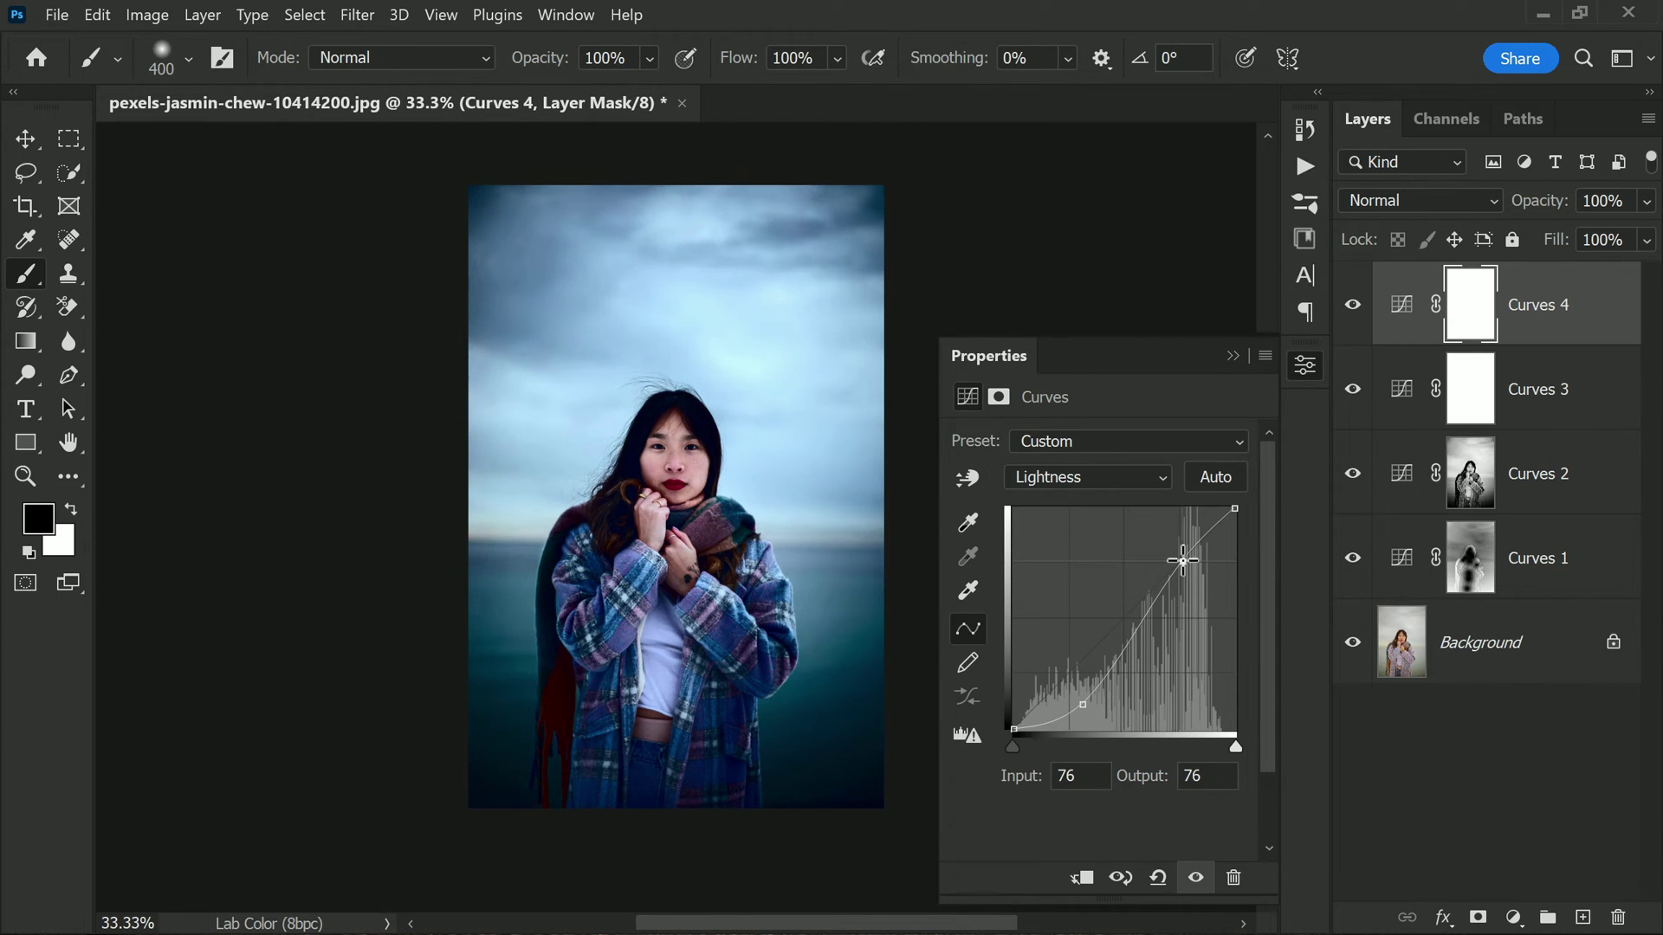
drag(1081, 703, 1084, 681)
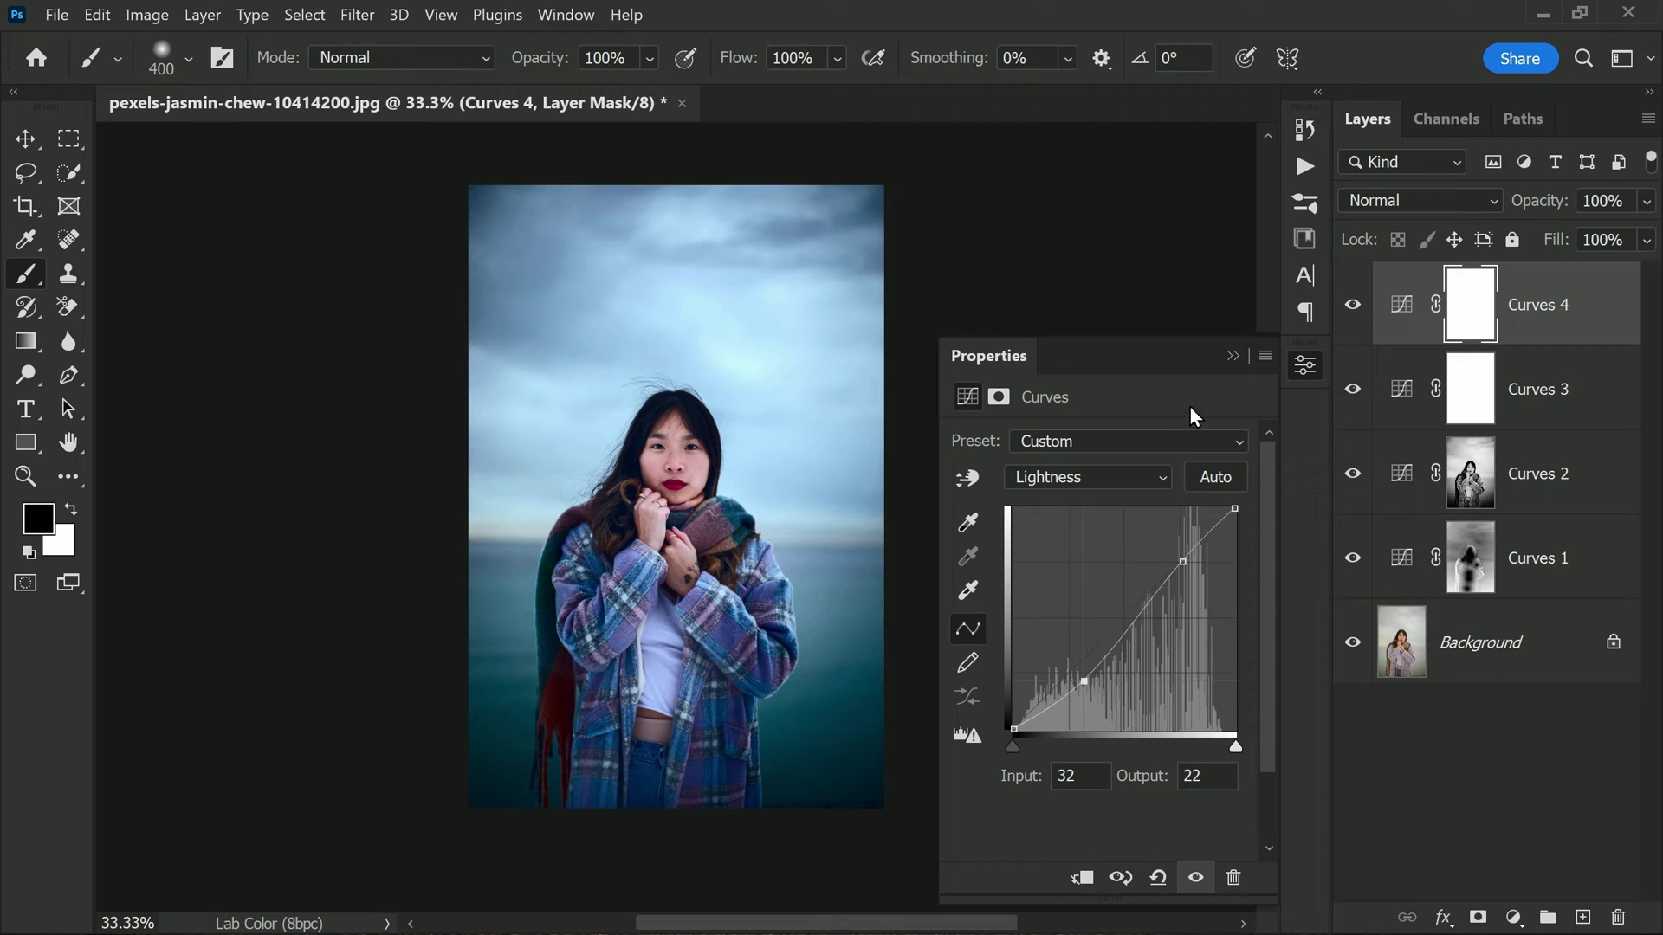
click(1233, 355)
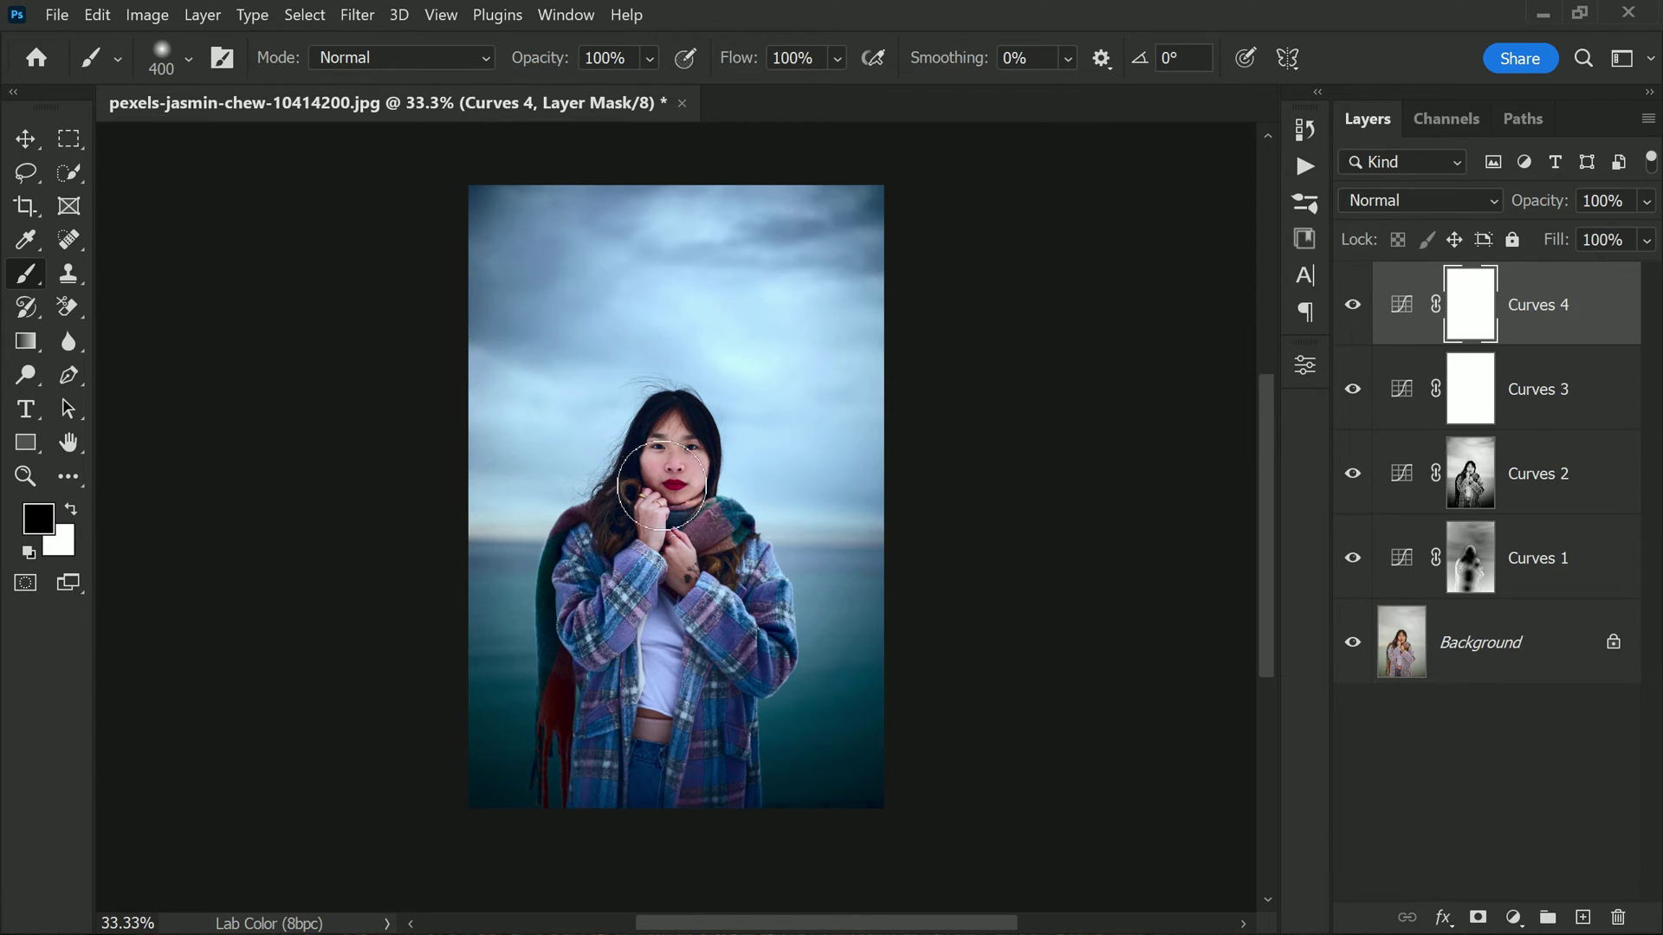
- Paint the woman out of the Curves 4 mask and compare against the uncorrected original
mouse_move(678, 460)
mouse_down()
mouse_move(649, 567)
mouse_move(619, 567)
mouse_move(614, 638)
mouse_move(593, 606)
mouse_move(613, 771)
mouse_move(593, 739)
mouse_move(592, 620)
mouse_up()
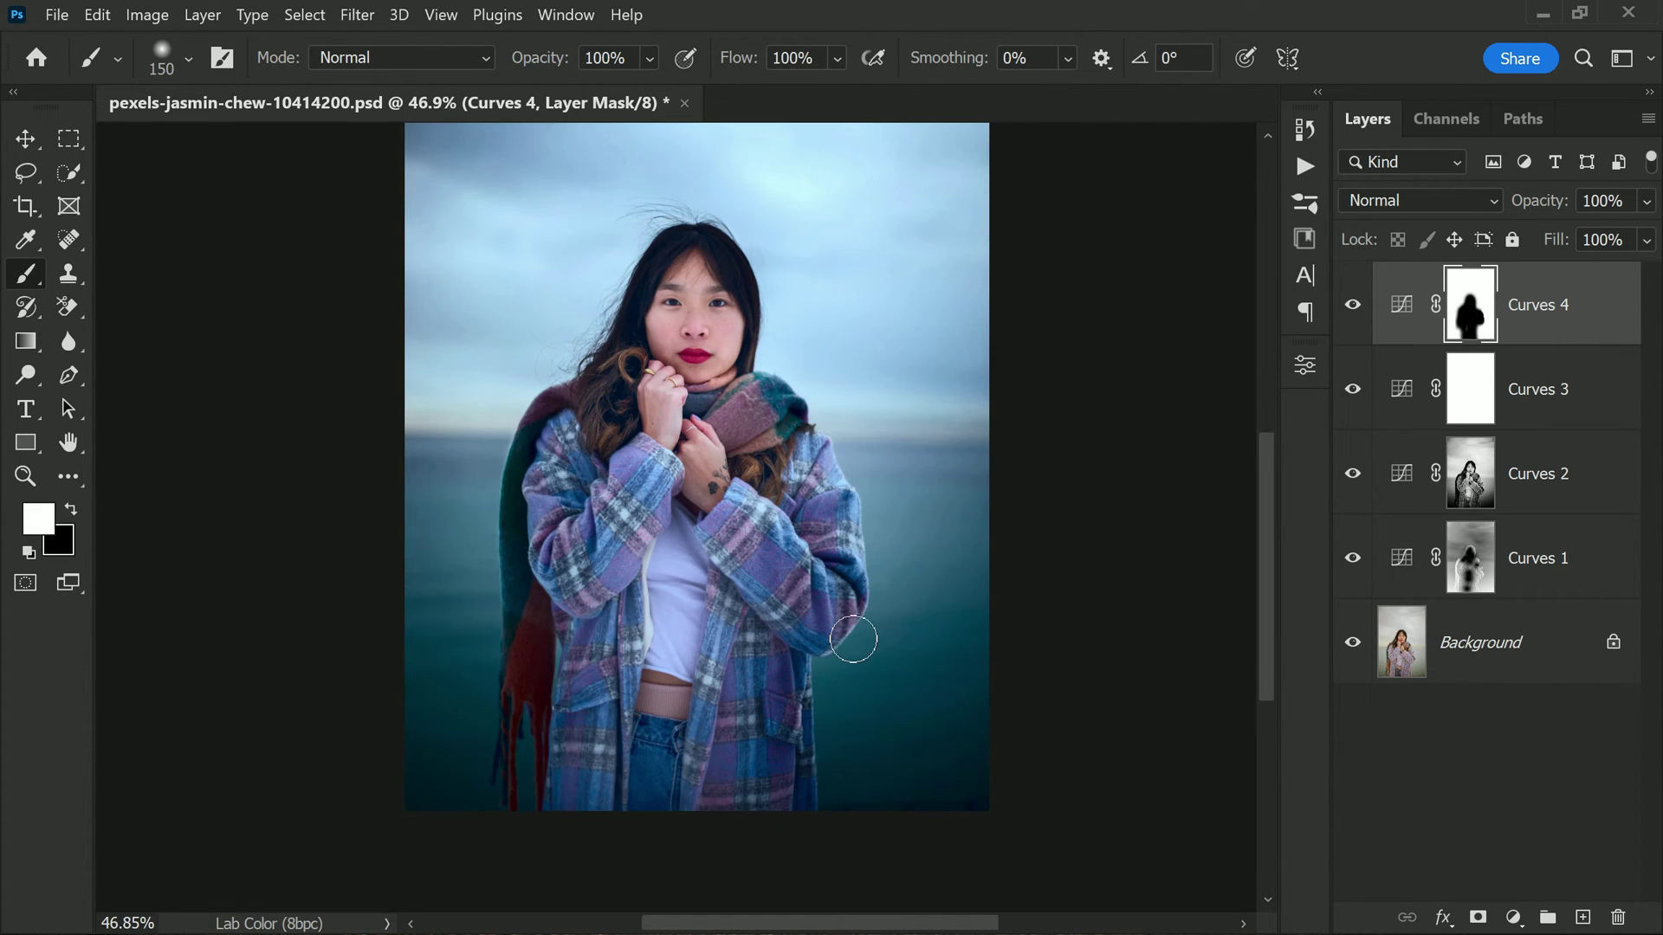
scroll(853, 639, up, 1)
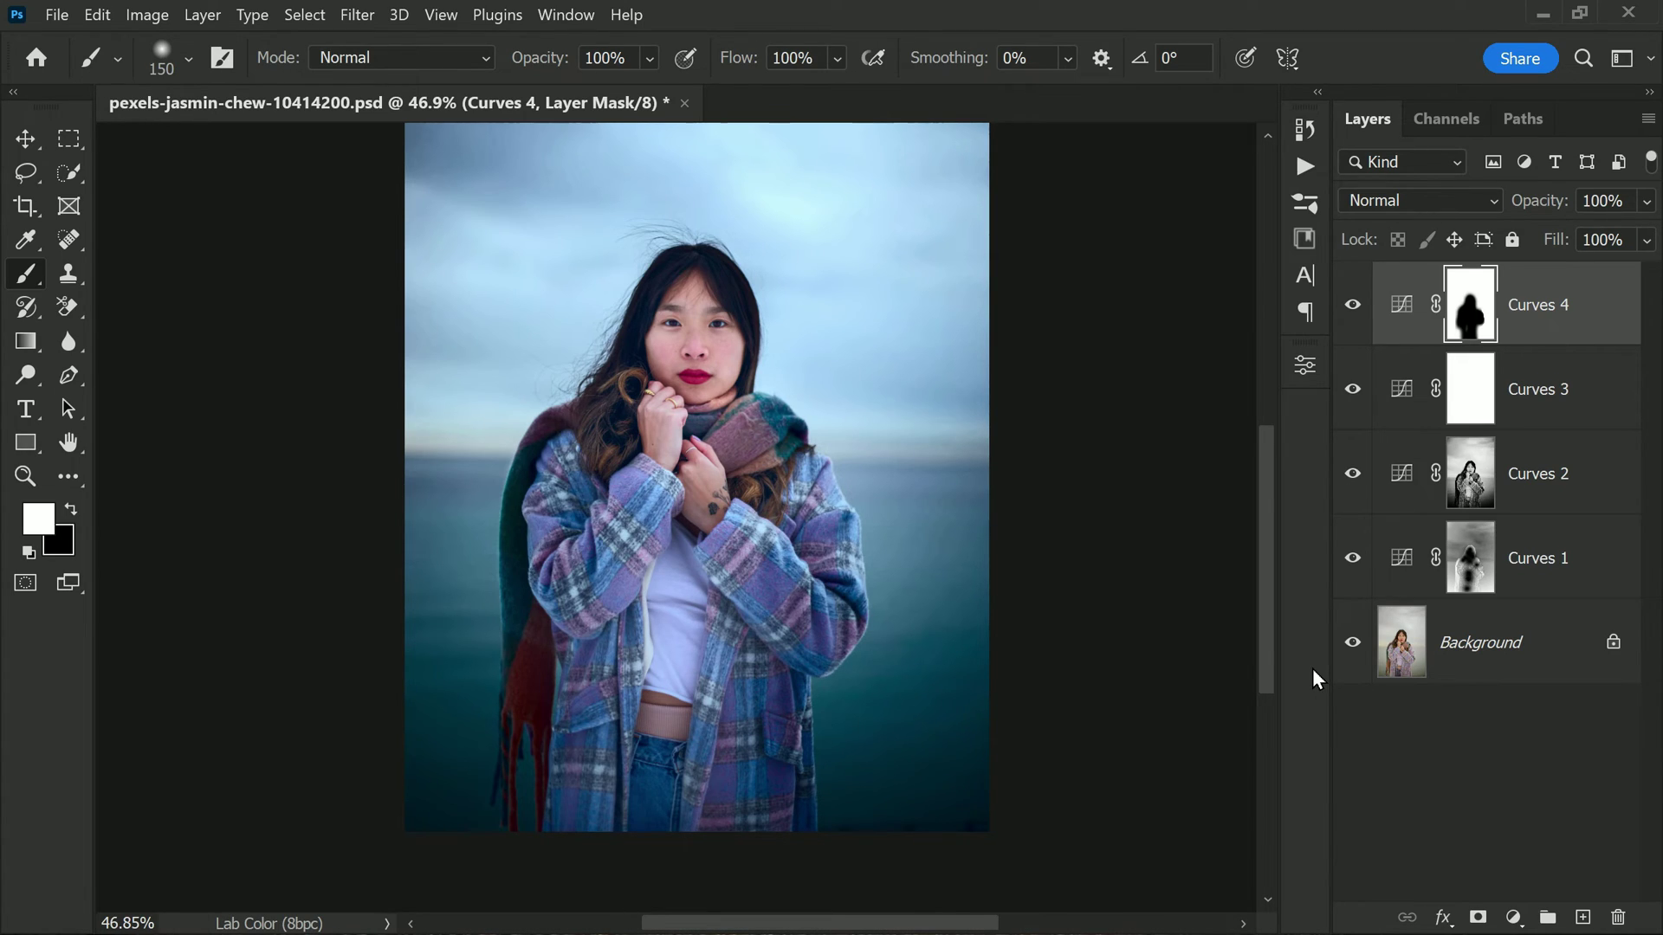
alt+click(1353, 643)
alt+click(1353, 643)
alt+click(1353, 642)
alt+click(1353, 643)
scroll(494, 437, down, 4)
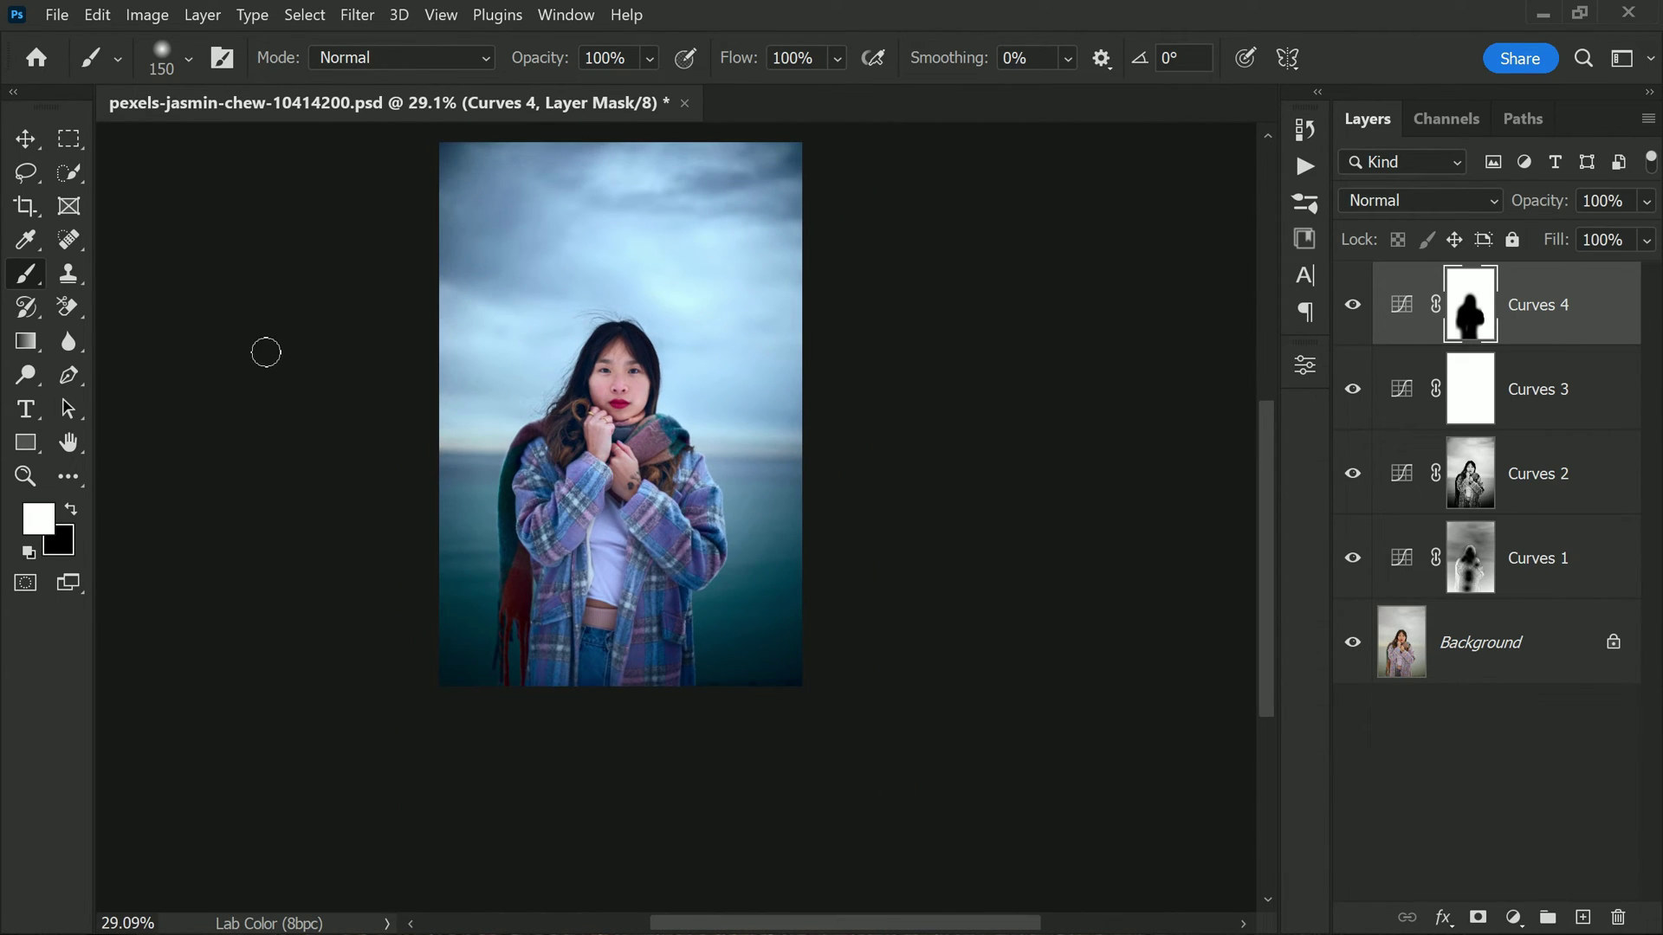
scroll(137, 249, up, 2)
click(52, 18)
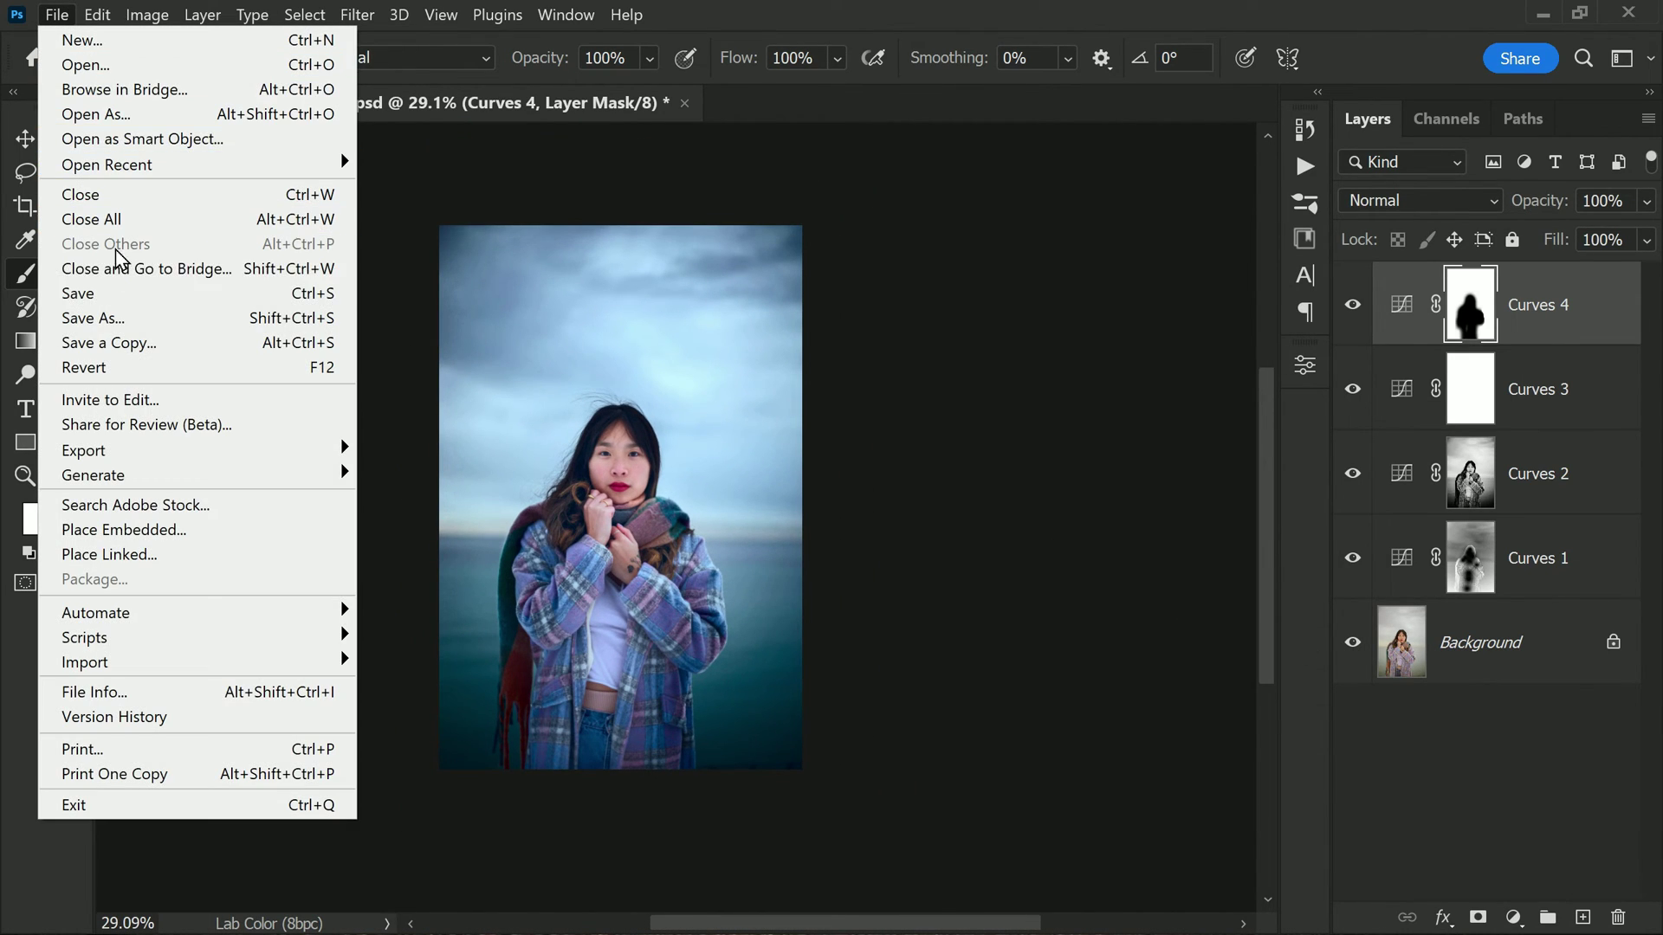
- Save the layered document as a .psd file
click(138, 303)
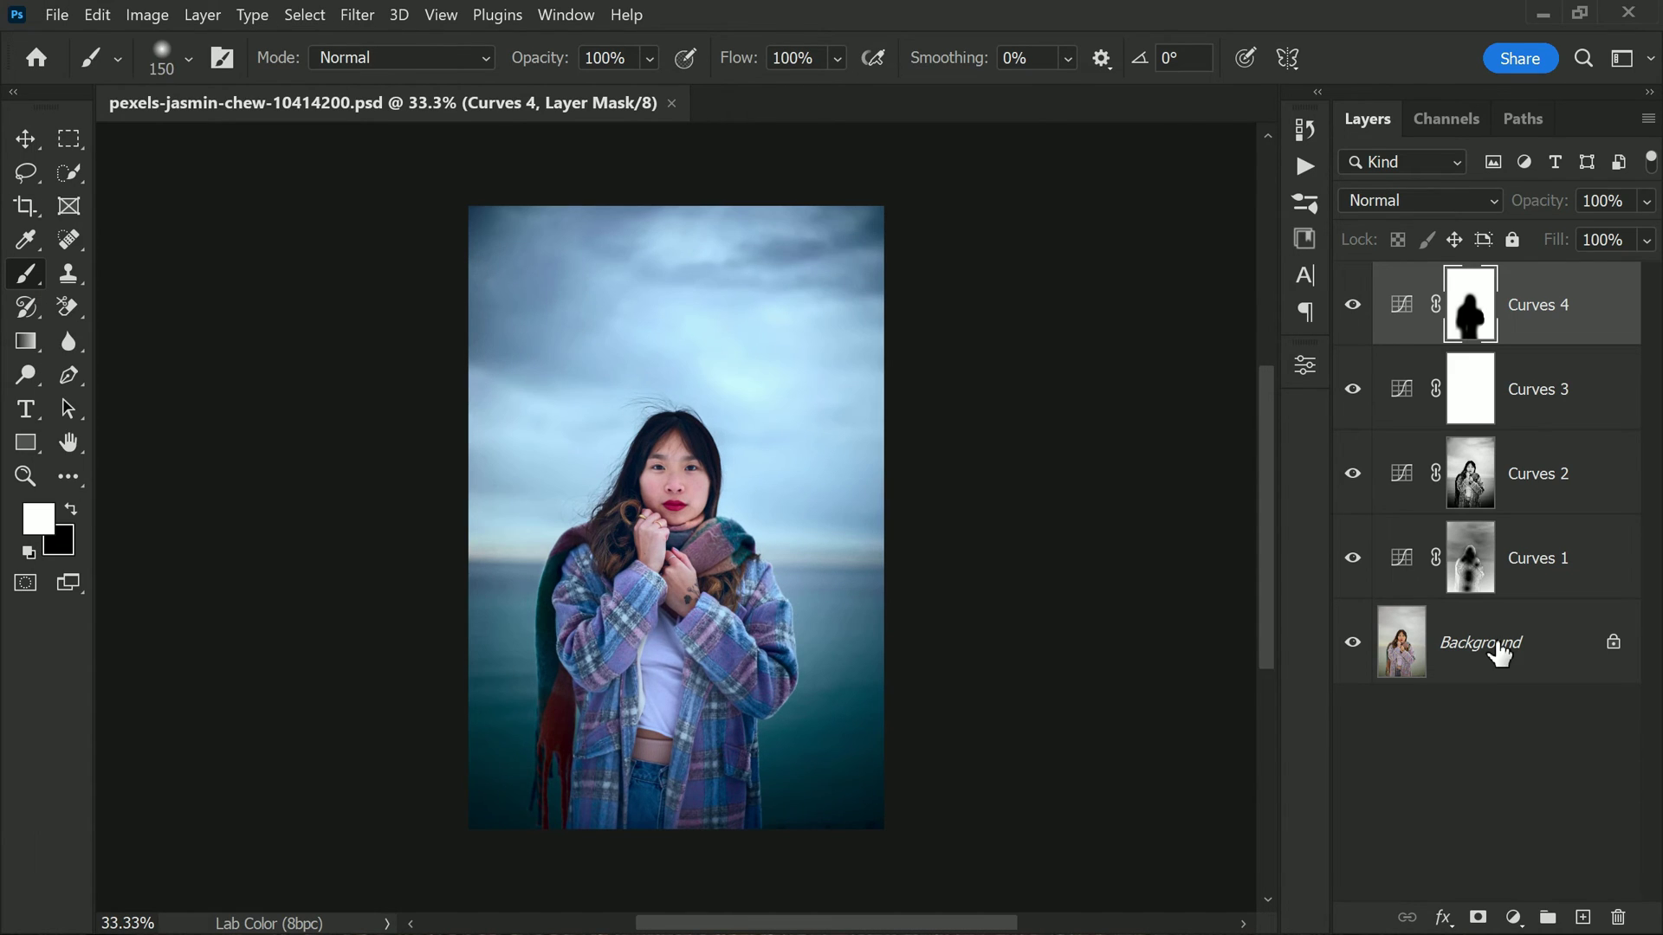
click(1495, 651)
right_click(1498, 655)
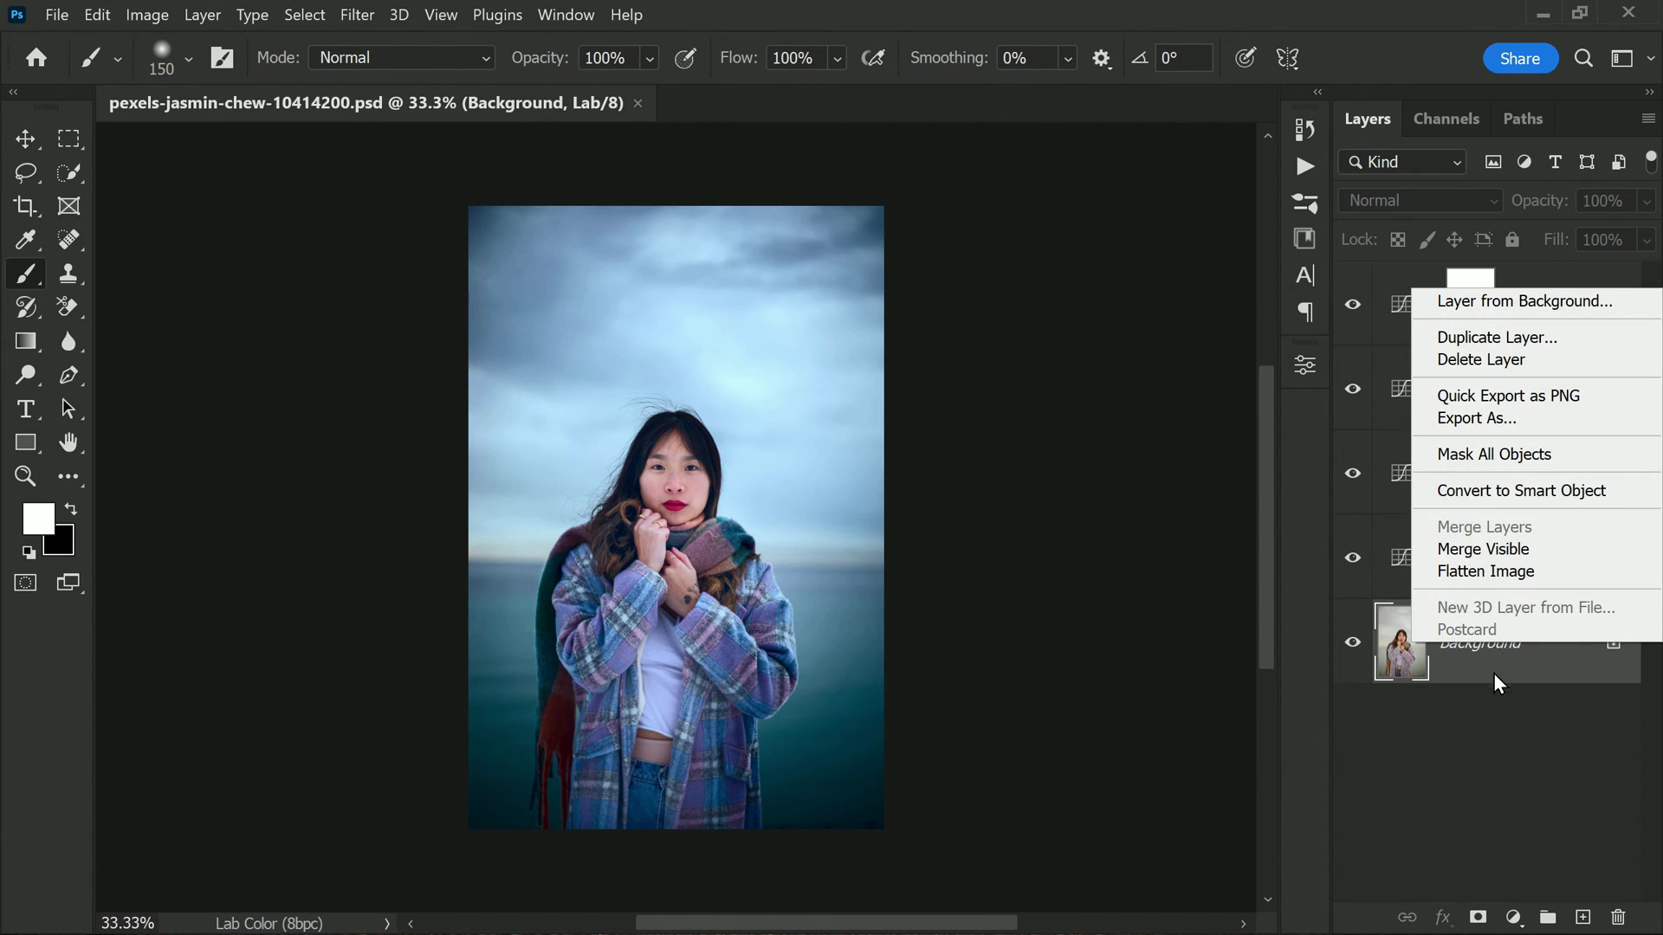
click(204, 226)
- Convert the image to RGB Color, flattening all Curves layers into the Background
click(147, 15)
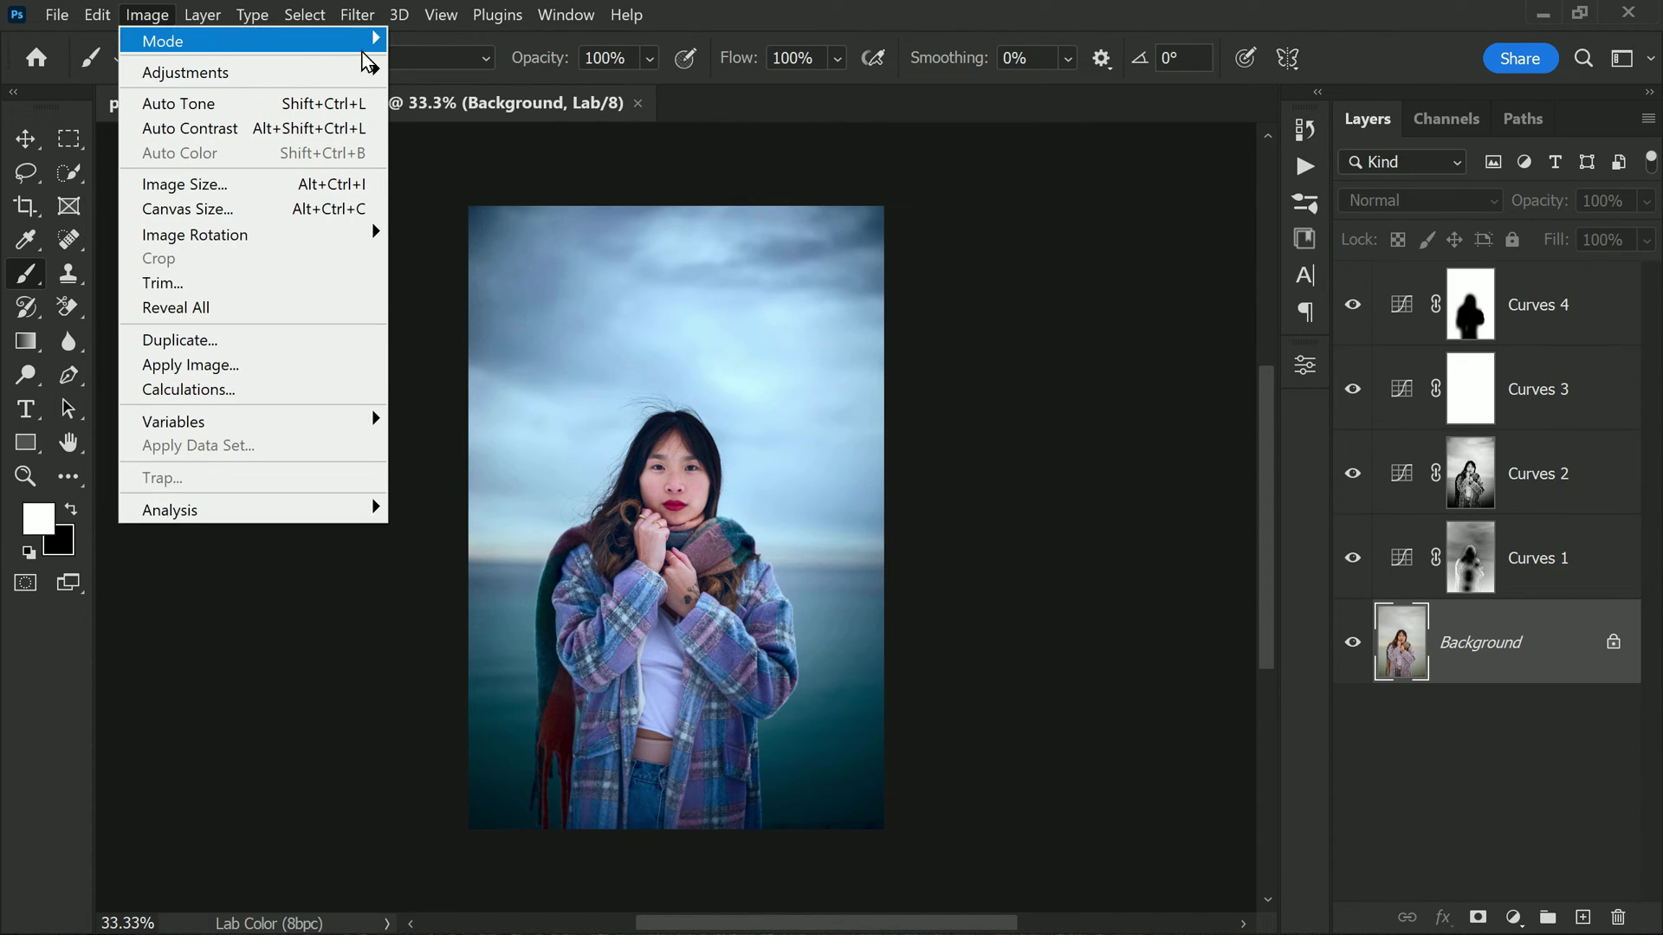
mouse_move(371, 41)
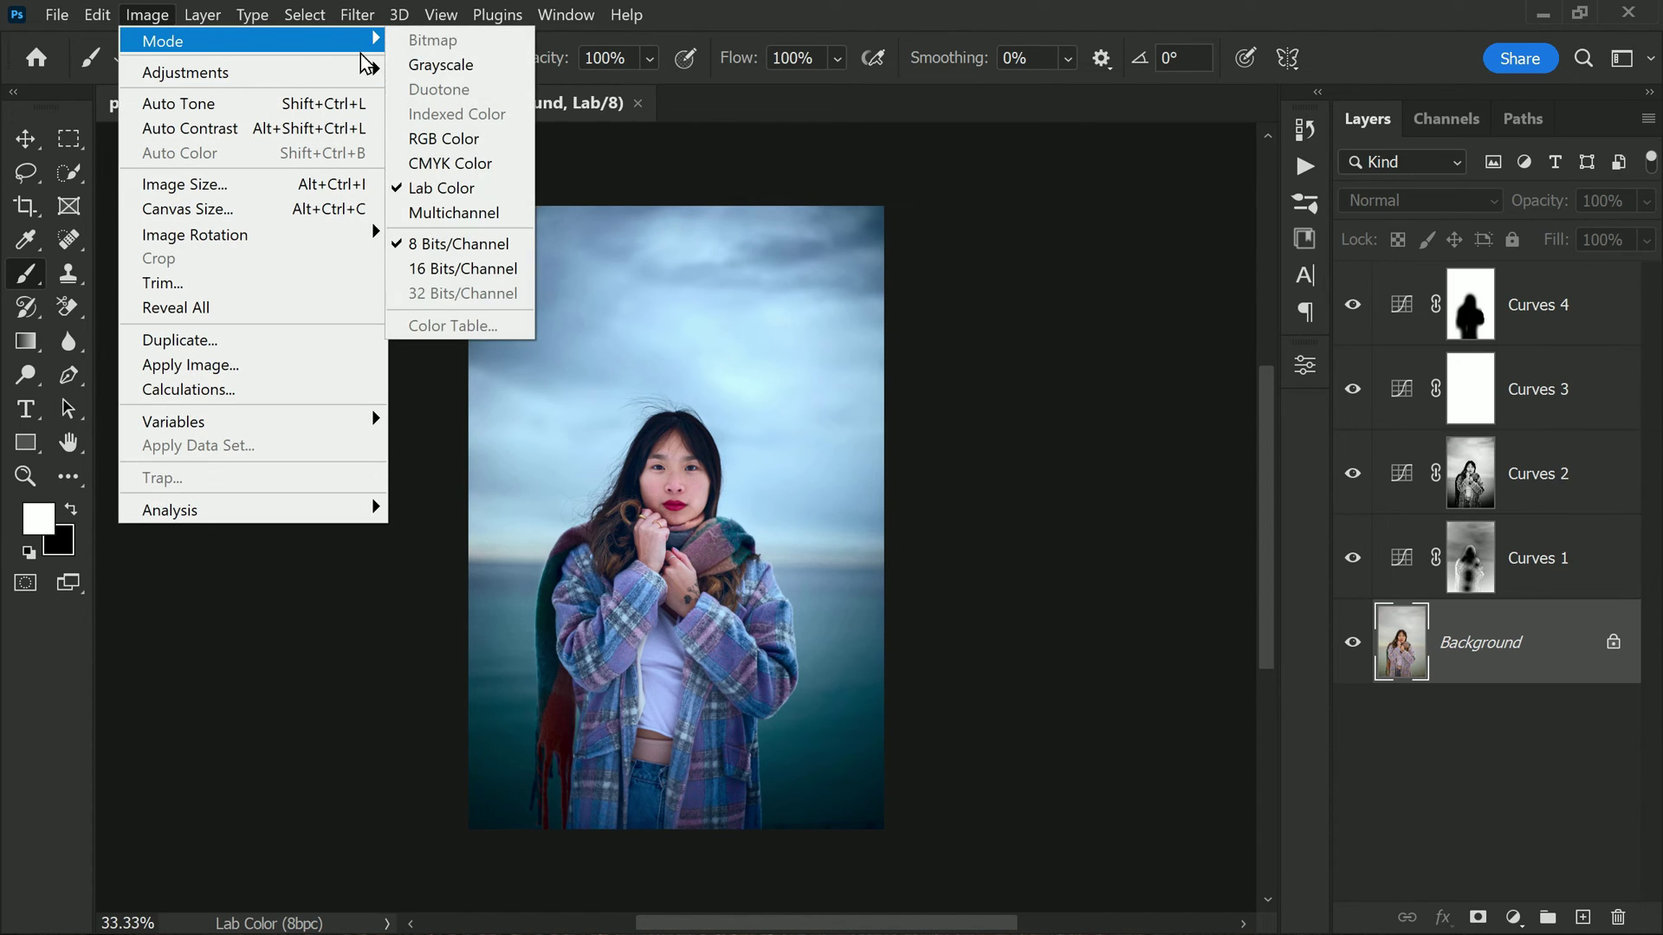
click(473, 143)
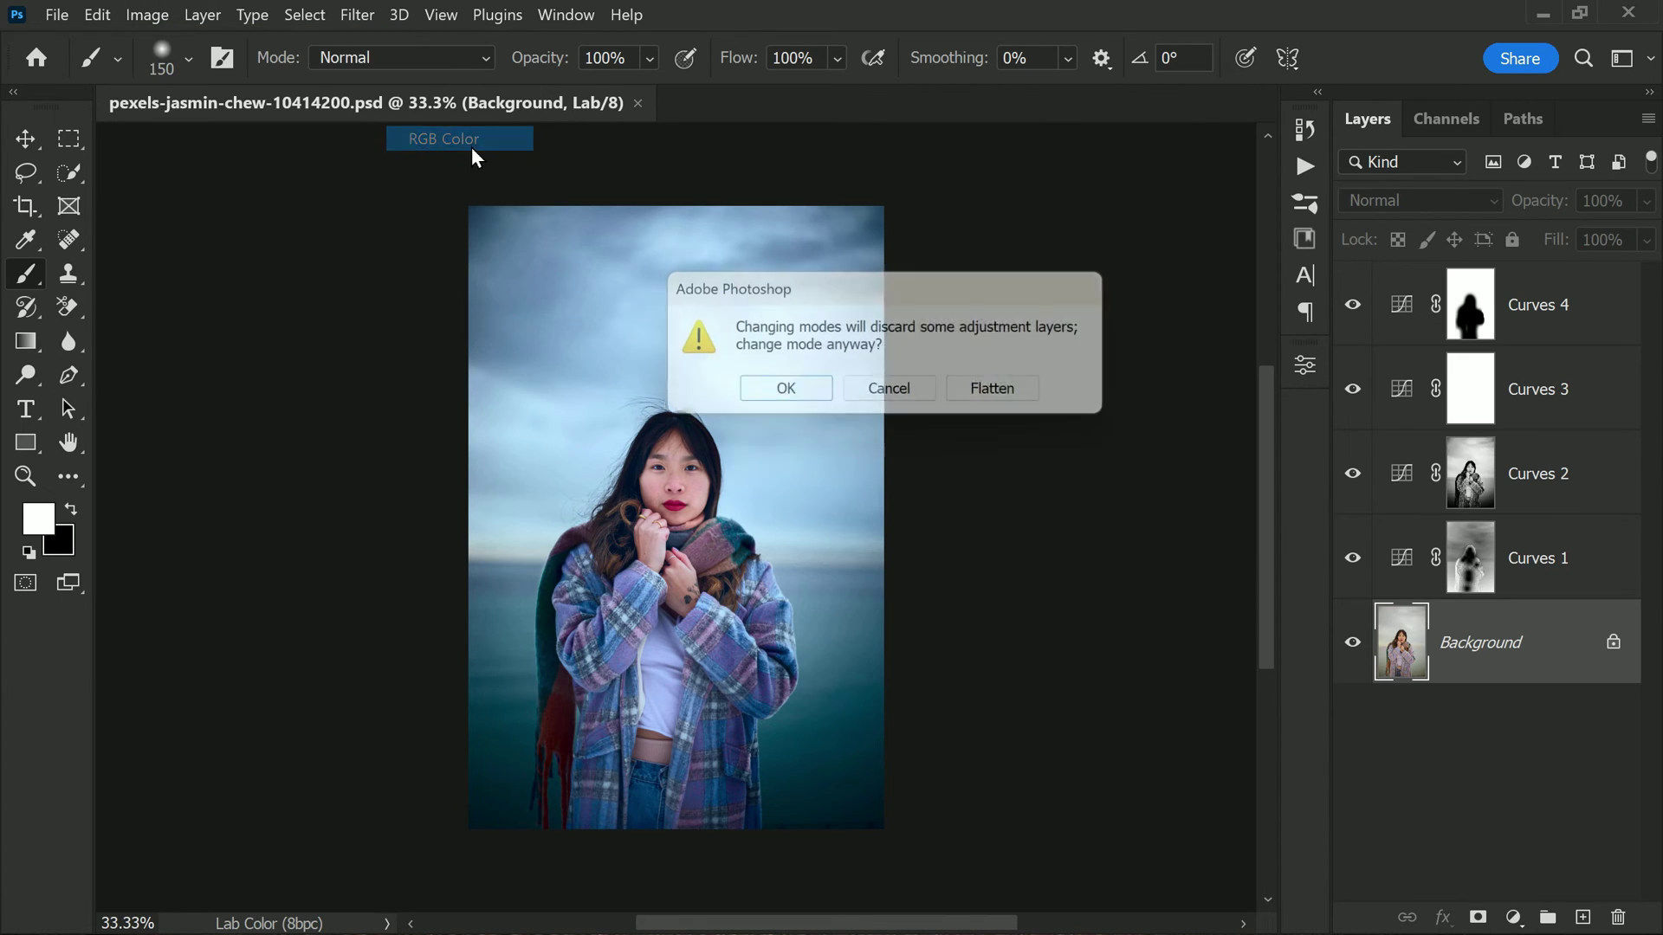
click(1010, 391)
click(56, 14)
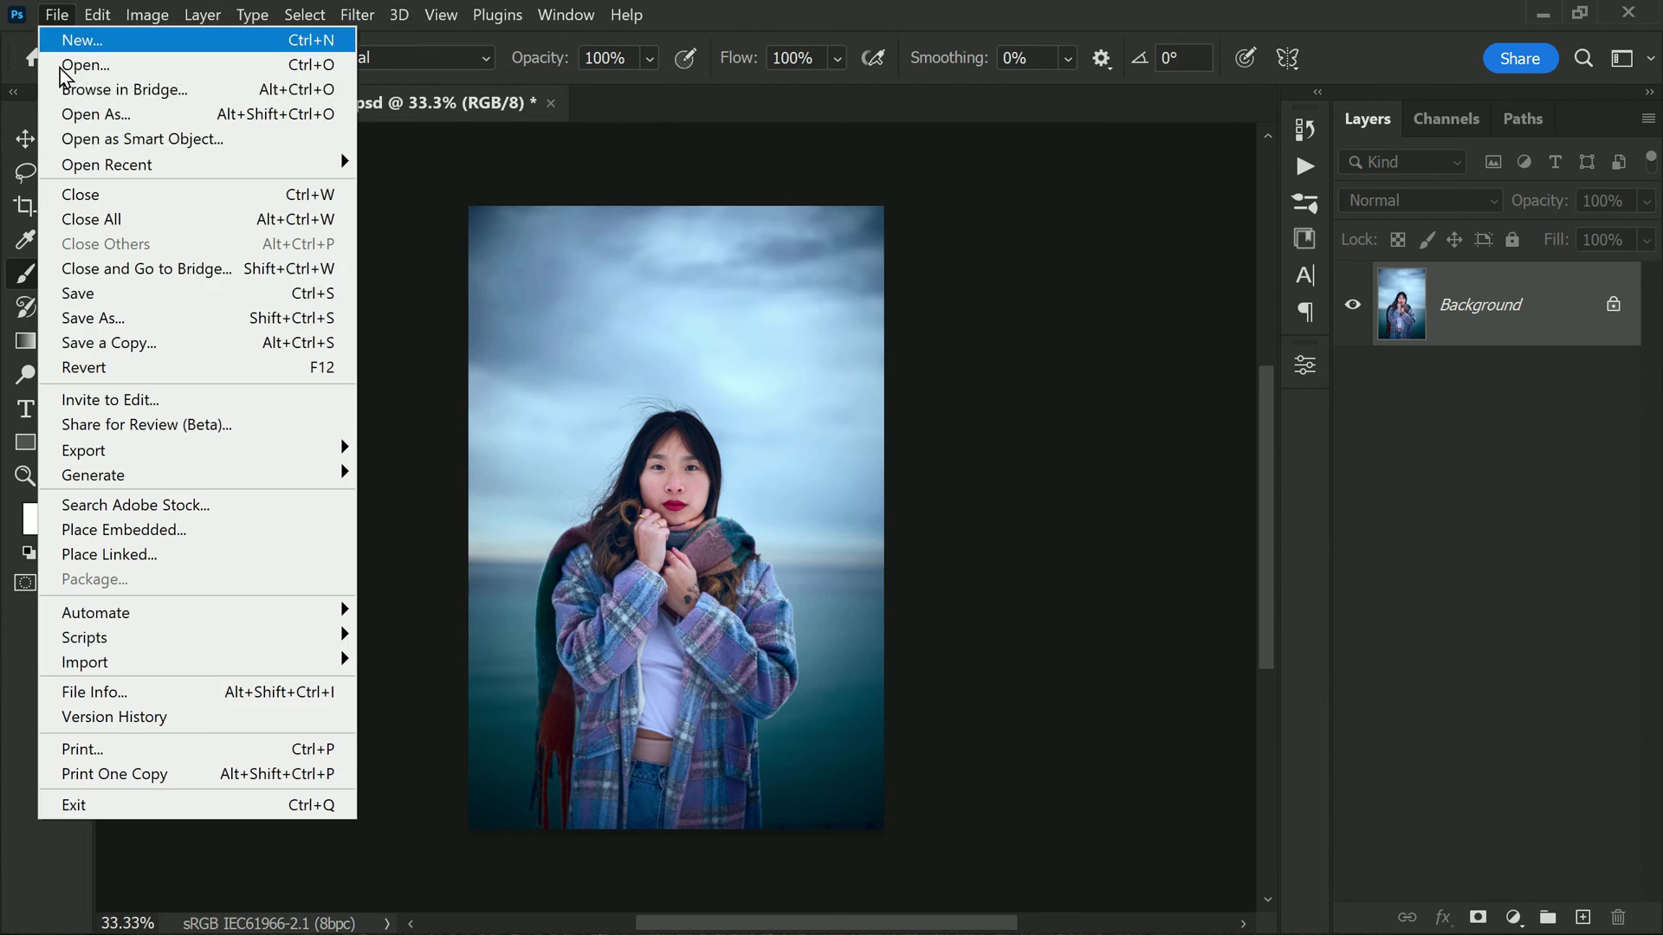
- Open Save a Copy to save the flattened image as a PSD copy in the LAB folder
click(145, 343)
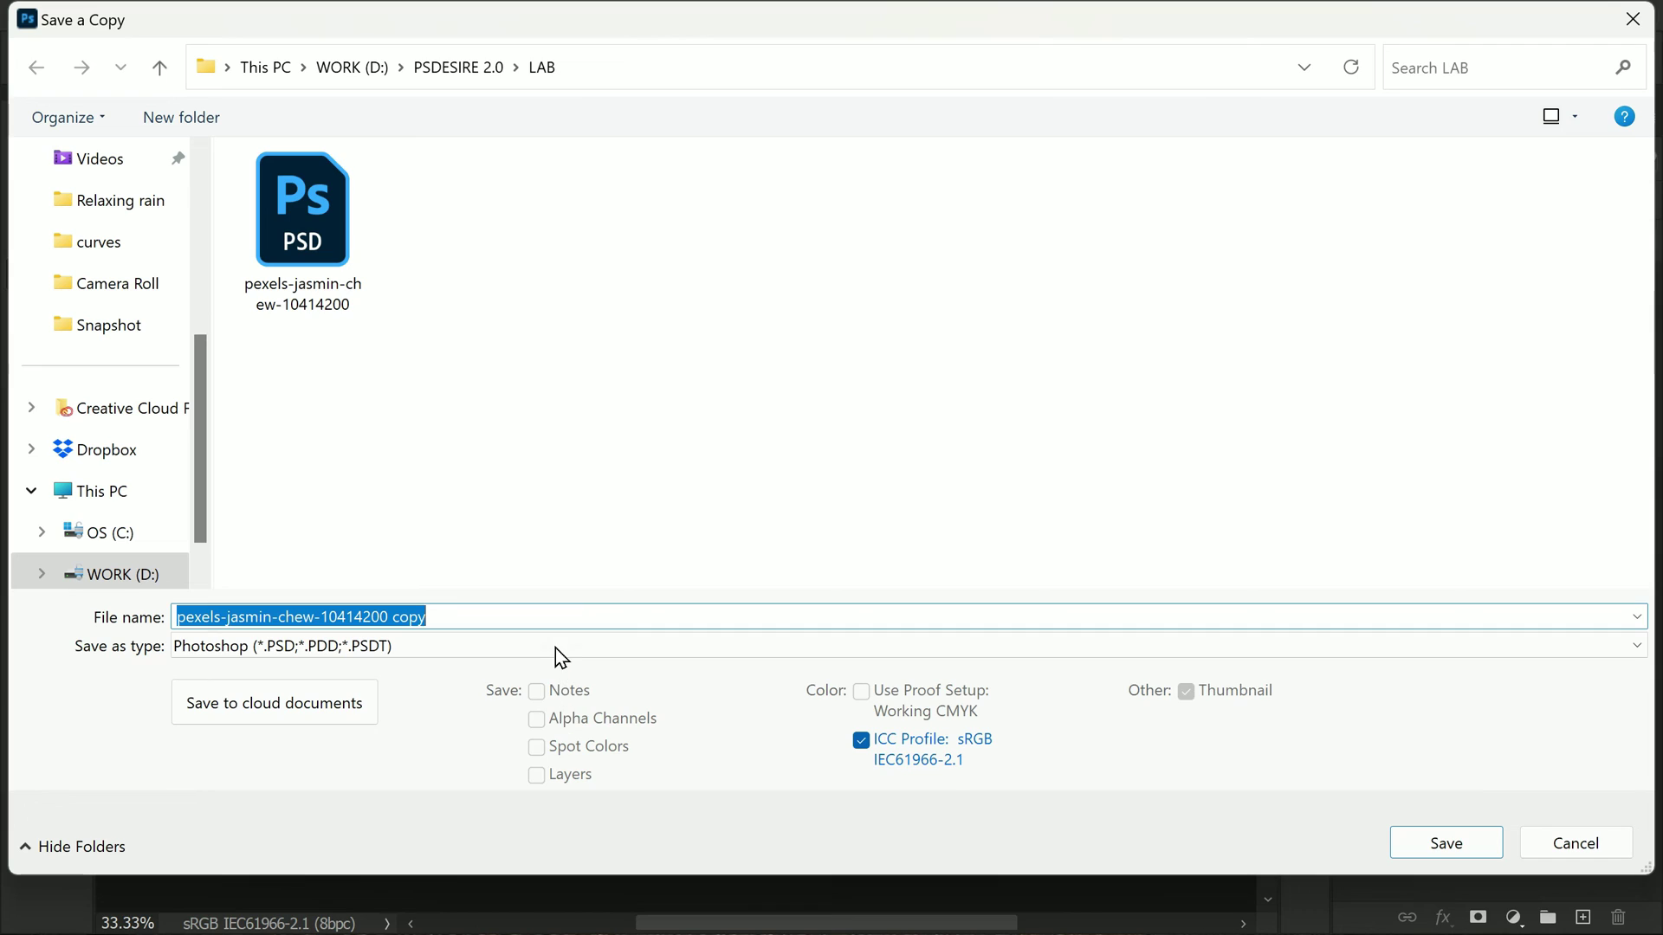